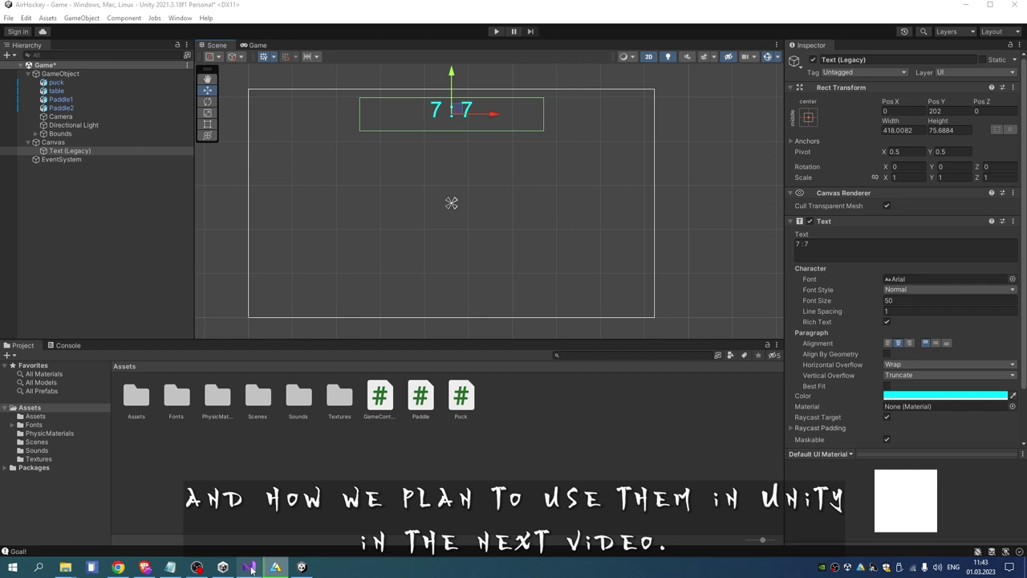
Bring Visual Studio with GameController.cs in front of Blender and Unity
click(250, 568)
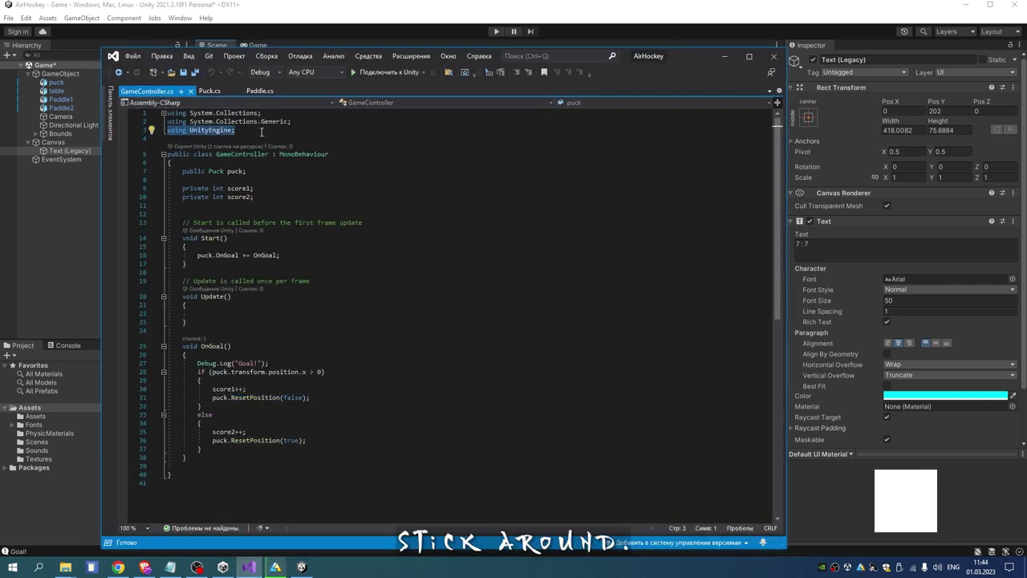
Add a blank line after 'using UnityEngine;' in GameController.cs
key(Return)
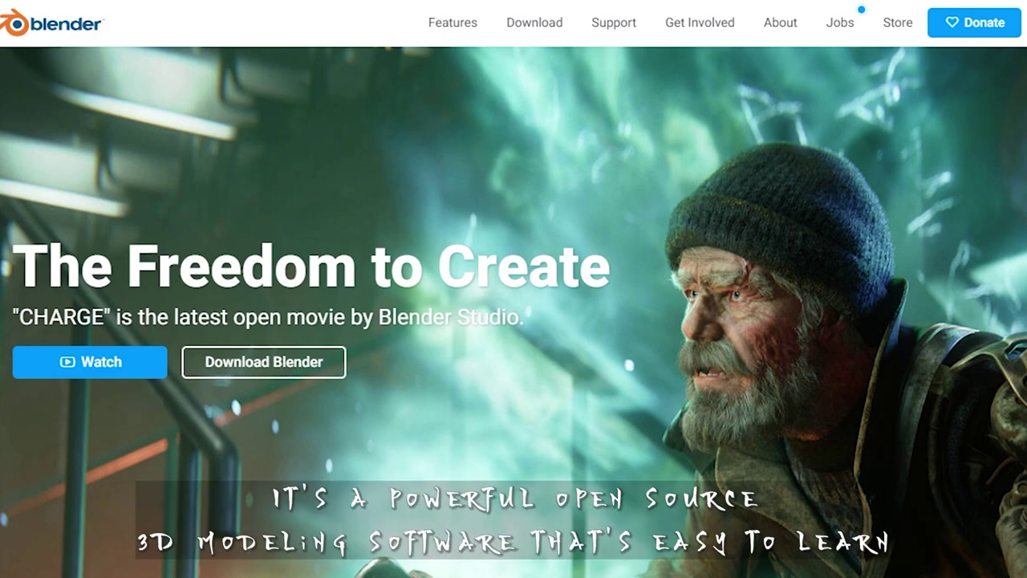
Scroll down through the blender.org homepage and back up again
scroll(514, 312, down, 5)
scroll(513, 313, down, 1)
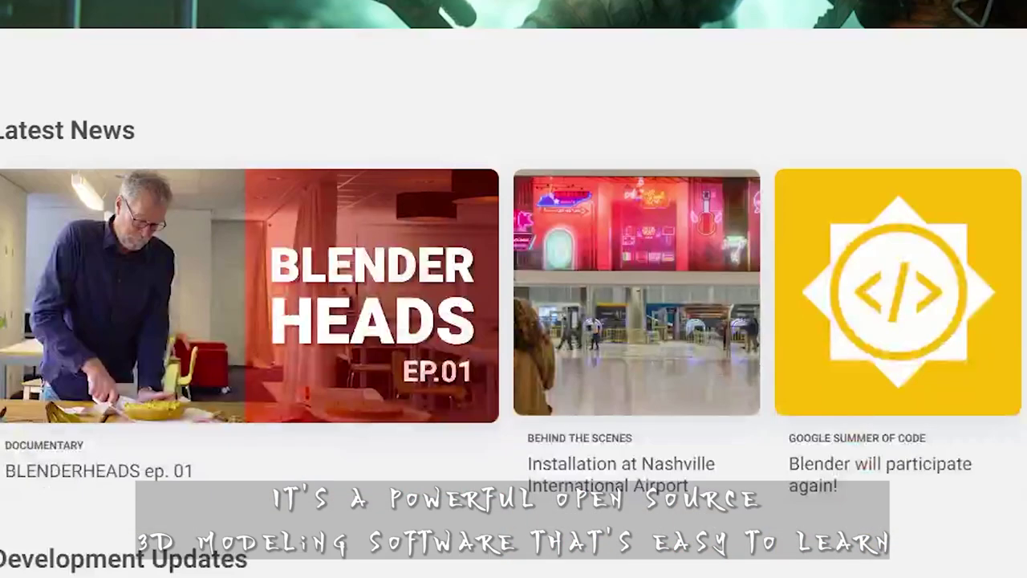
scroll(514, 313, down, 5)
scroll(514, 312, up, 10)
scroll(514, 312, up, 3)
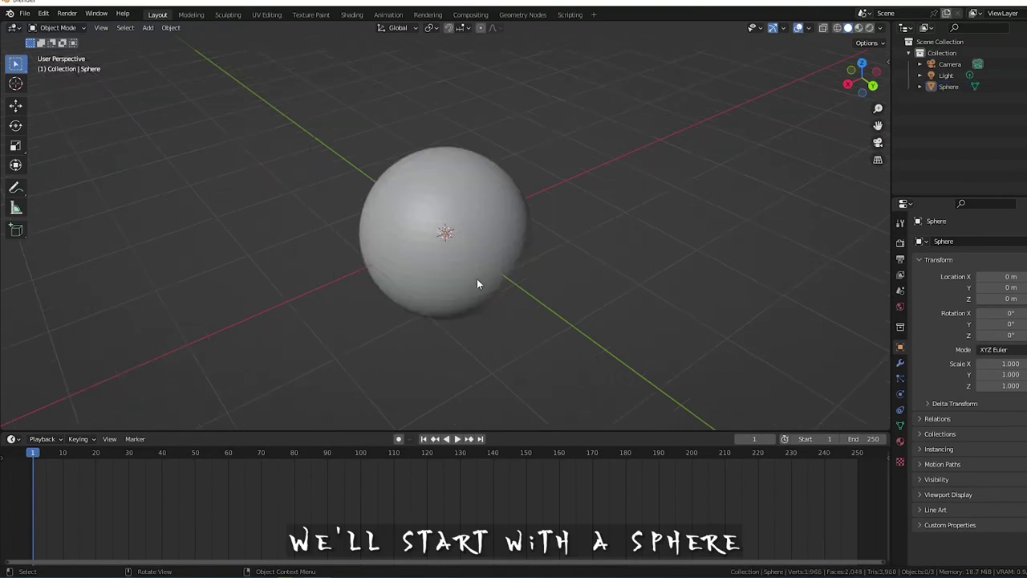
Delete the sphere's top half in Edit Mode, viewed from the front
key(KP_1)
scroll(434, 229, up, 2)
key(Tab)
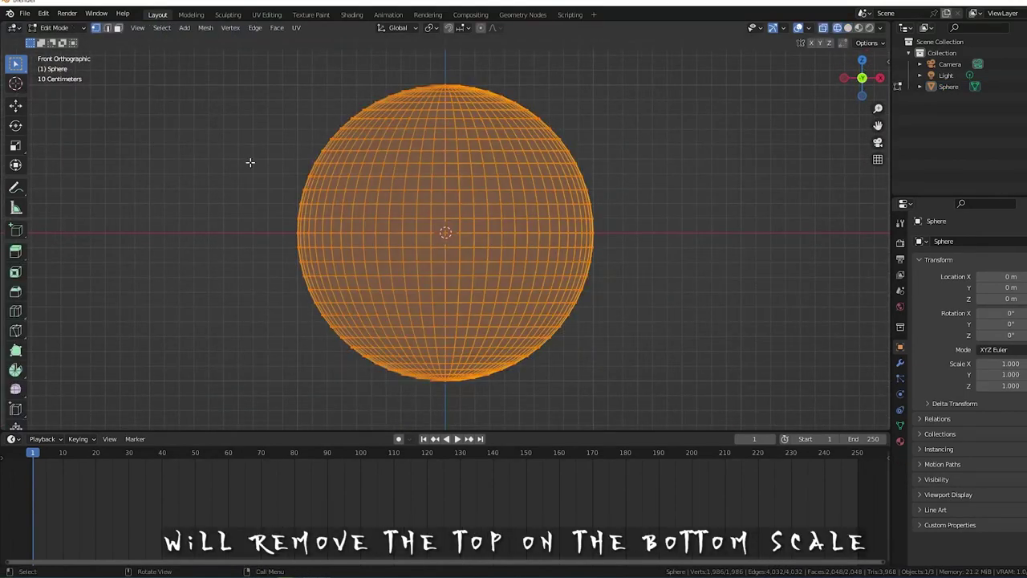
ctrl+drag(618, 402, 203, 196)
key(x)
click(332, 137)
Flatten the remaining half's upper rim to zero Z scale and extrude it into the puck rim
drag(265, 240, 642, 409)
key(s)
key(z)
key(0)
key(Return)
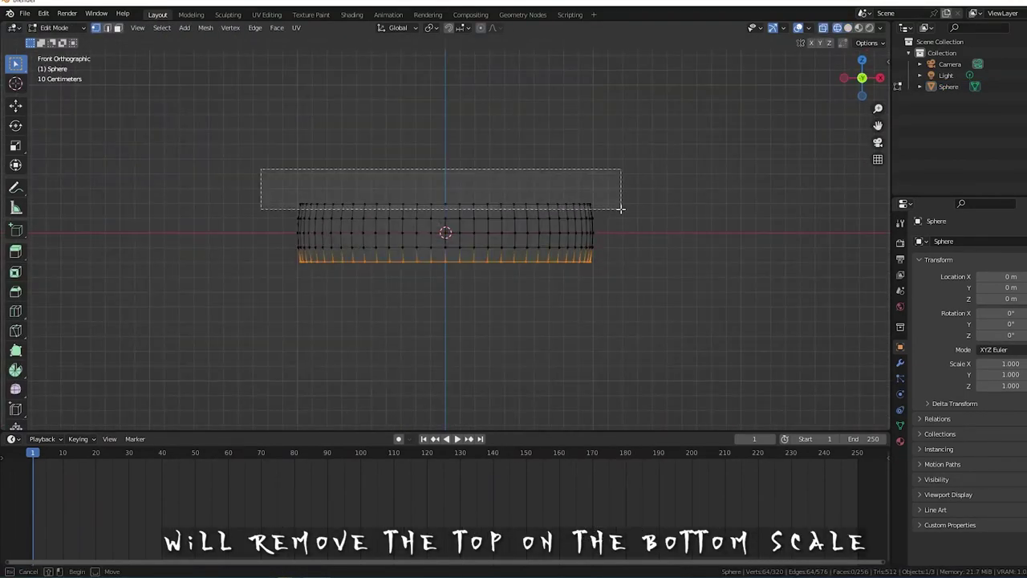
key(e)
key(Return)
key(s)
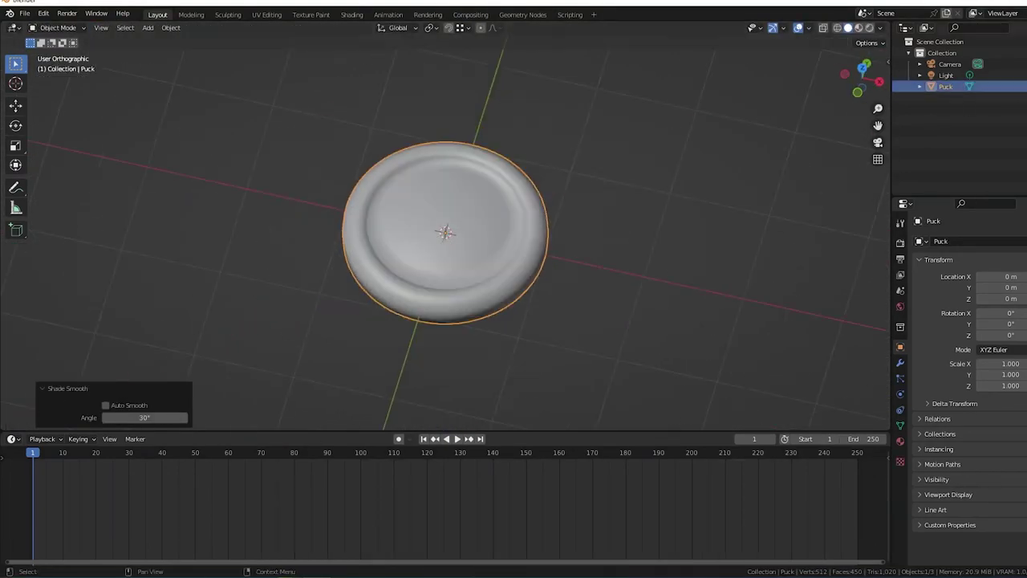
Hide the puck, add a cylinder and squash it along Z in Edit Mode
key(h)
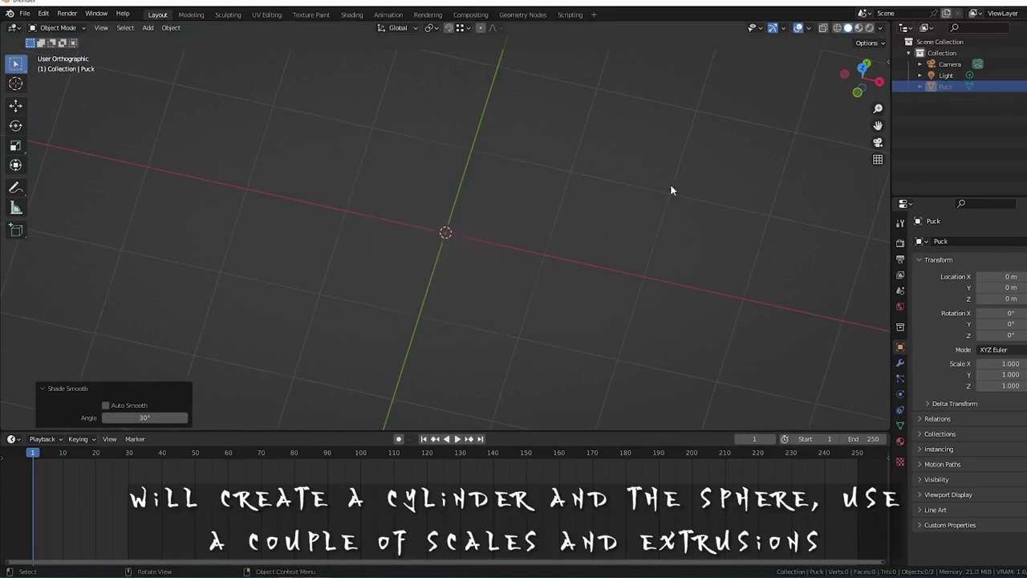
key(shift+a)
click(589, 280)
key(KP_1)
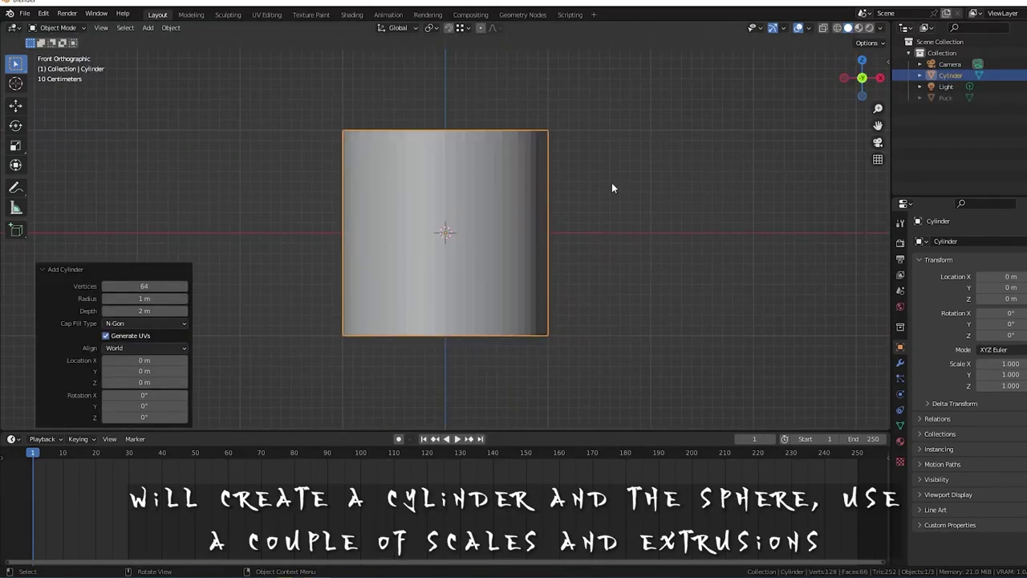
key(Tab)
key(s)
key(z)
key(z)
key(z)
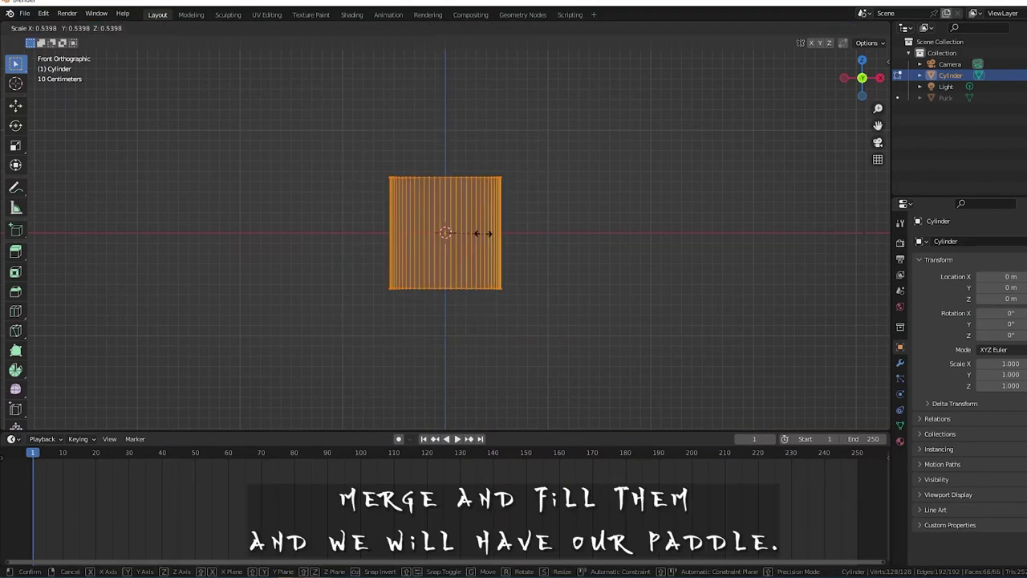
click(488, 233)
Delete only the cylinder's faces to leave a ring, and extrude its rim downward
middle_drag(488, 233, 562, 257)
key(x)
click(491, 243)
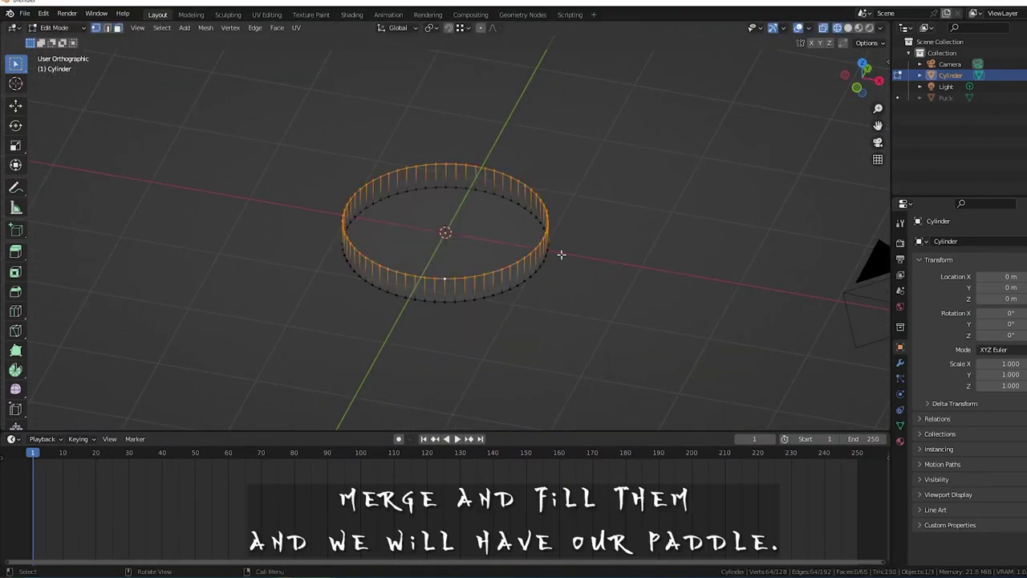
key(e)
click(562, 265)
key(KP_1)
key(g)
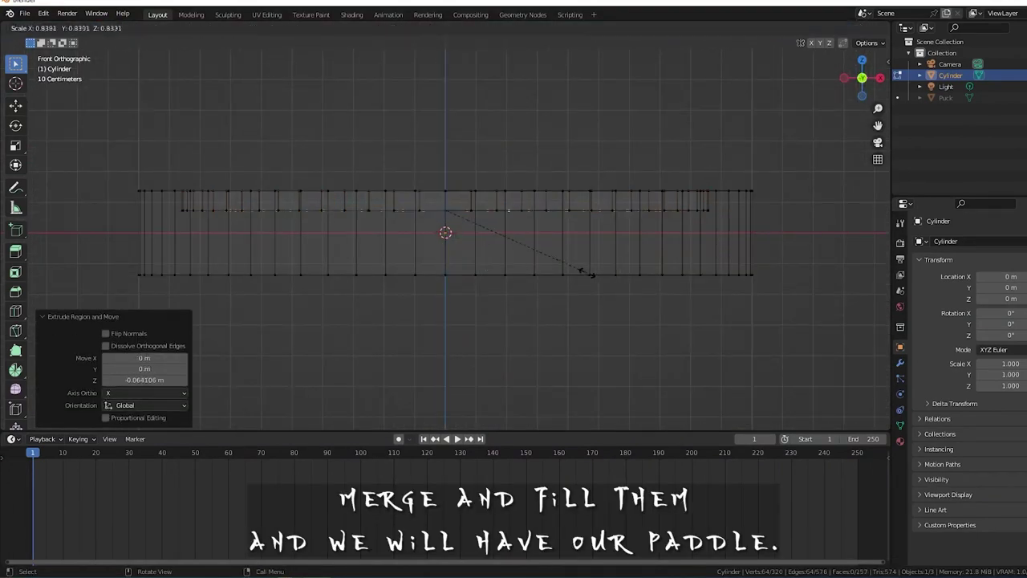
click(586, 273)
Extrude the rim upward, narrow it inward and extrude a narrower step above
key(e)
click(604, 250)
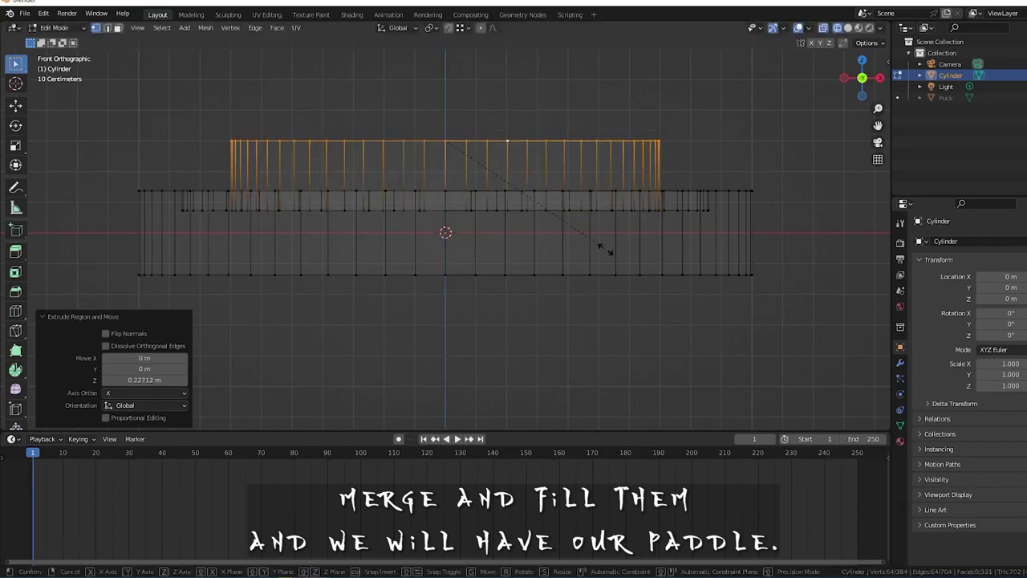
click(509, 225)
mouse_move(509, 225)
middle_down()
mouse_move(509, 176)
mouse_move(463, 276)
middle_up()
key(e)
click(542, 192)
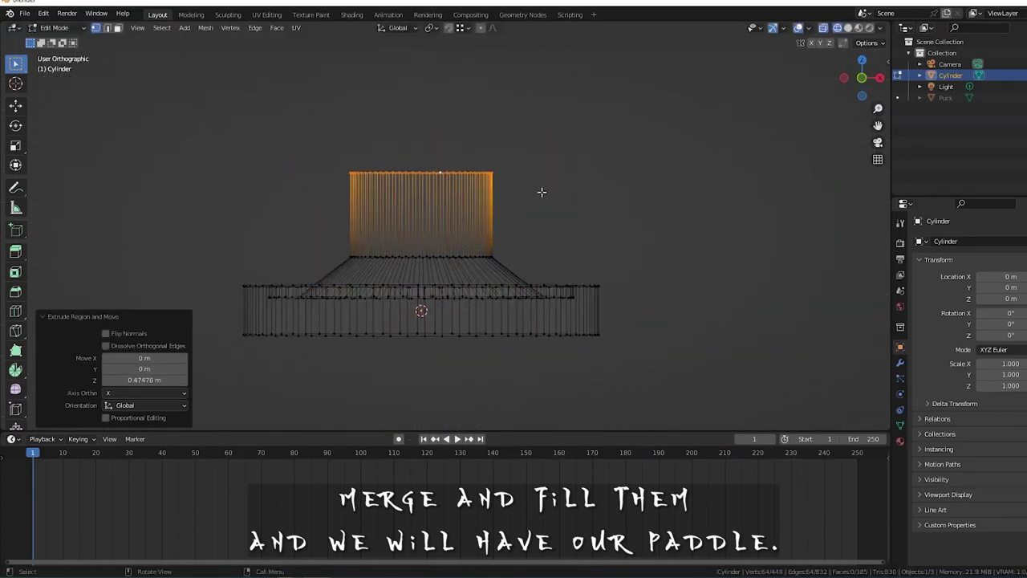
key(KP_1)
Scale the top rim to 0.7 and add a UV sphere to the paddle mesh
text(s.7)
key(Return)
middle_drag(537, 224, 504, 260)
key(KP_1)
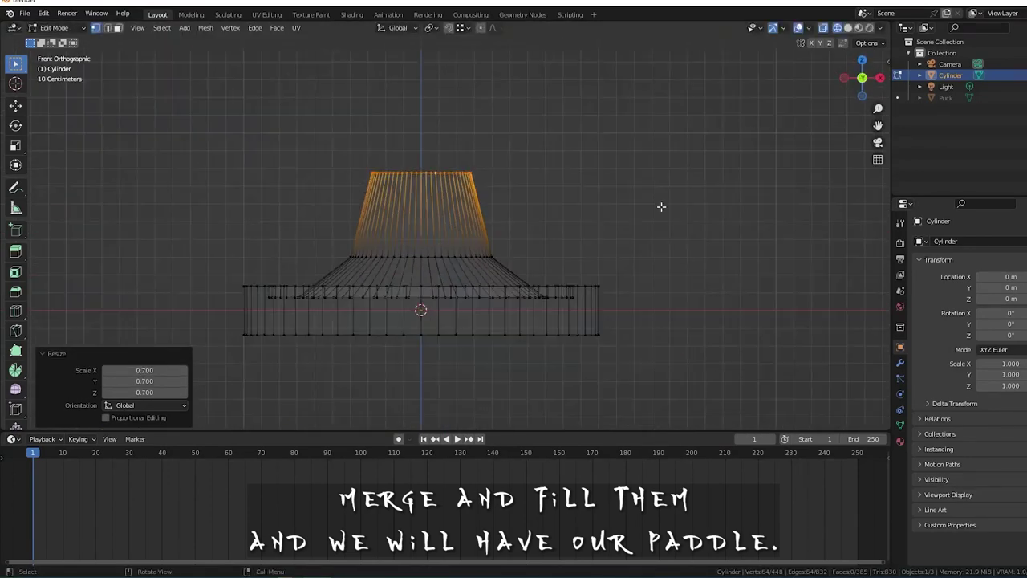
key(shift+a)
click(612, 252)
Raise the UV sphere along Z above the base and delete its lower half
key(g)
key(z)
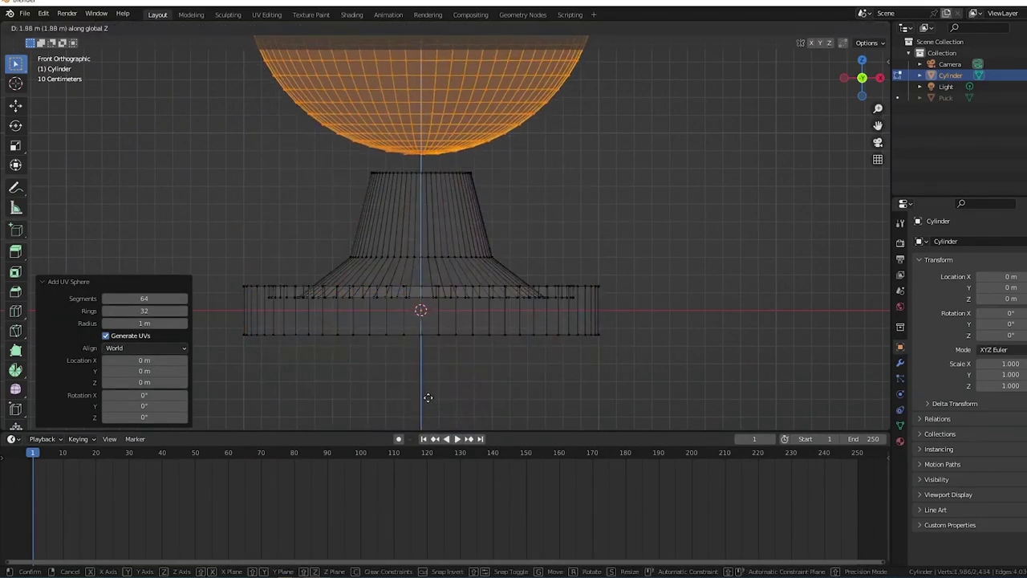
click(496, 178)
click(496, 178)
scroll(522, 163, down, 3)
drag(327, 105, 546, 197)
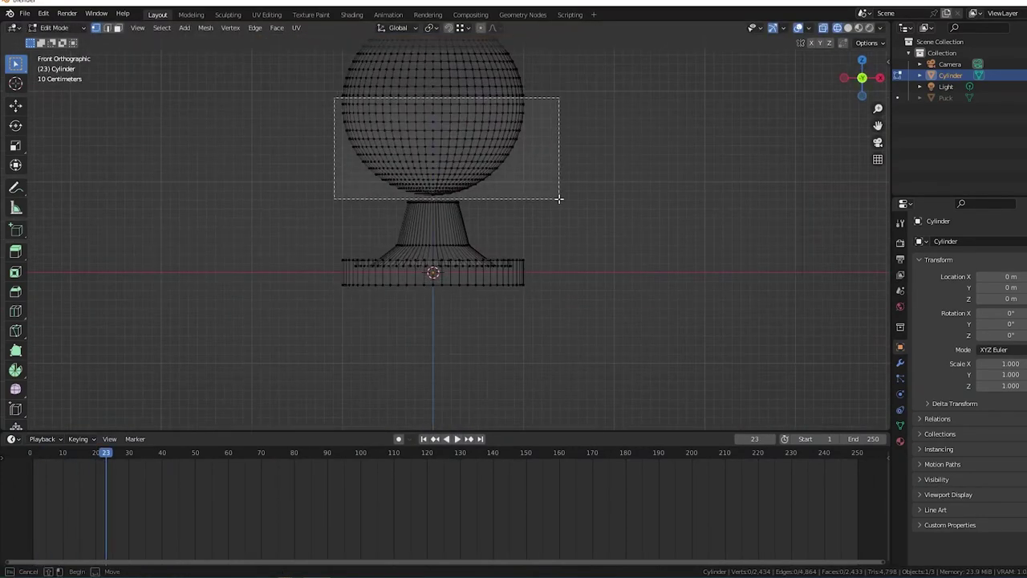
key(x)
click(515, 172)
Shrink the hemisphere and set it on top of the paddle column
key(l)
middle_drag(515, 172, 518, 200)
key(KP_1)
key(s)
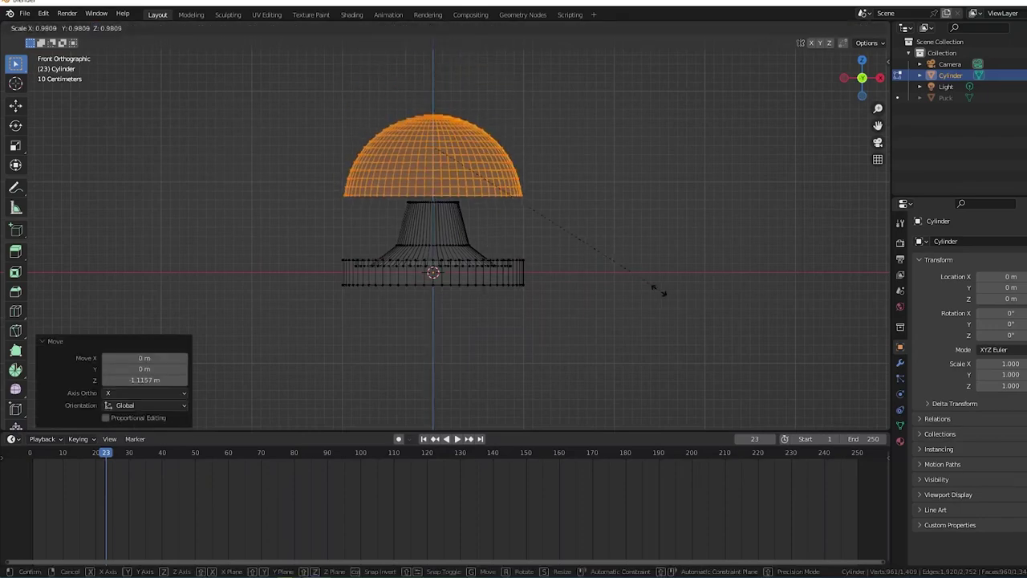
click(434, 223)
scroll(434, 222, up, 5)
scroll(401, 120, down, 5)
scroll(479, 153, up, 5)
key(g)
key(z)
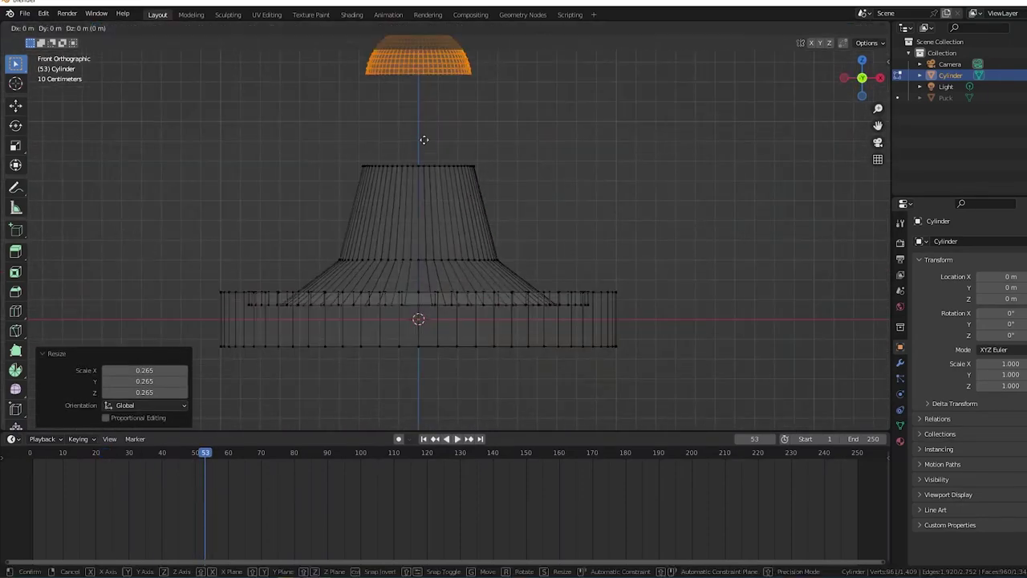
click(393, 135)
Check the dome from above and enlarge it slightly
middle_drag(394, 135, 518, 152)
scroll(519, 152, down, 3)
key(KP_1)
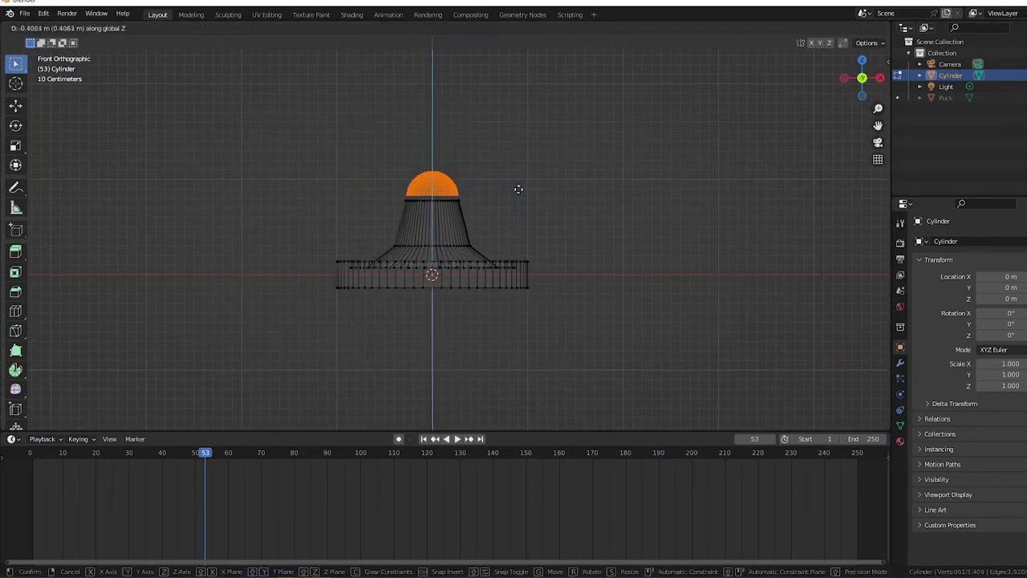
key(KP_7)
scroll(424, 160, up, 5)
key(s)
click(419, 218)
middle_drag(419, 217, 569, 126)
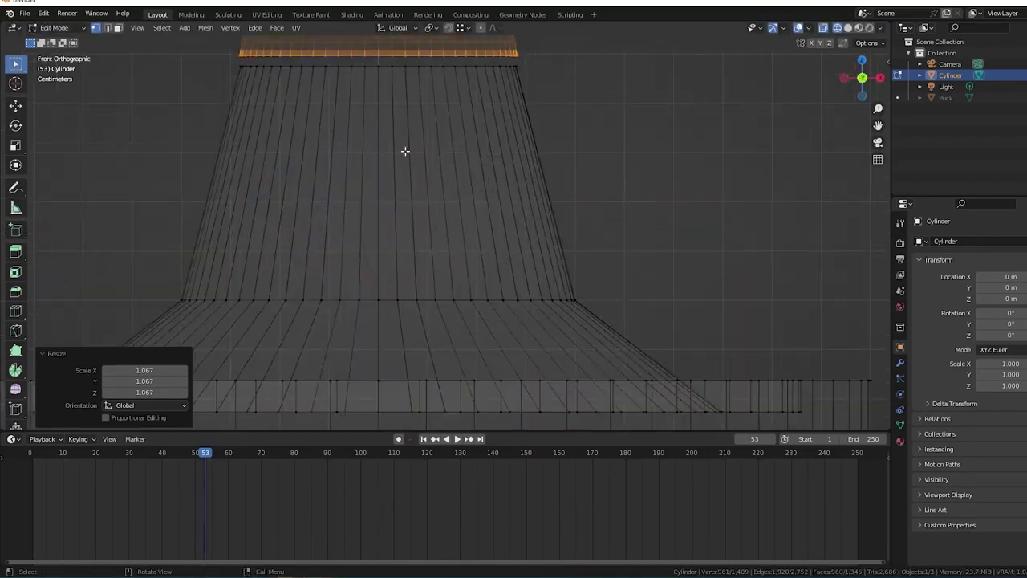
Adjust the dome's height along Z and shrink it slightly to fit the column
key(Left)
key(KP_1)
scroll(592, 150, up, 4)
scroll(493, 268, up, 2)
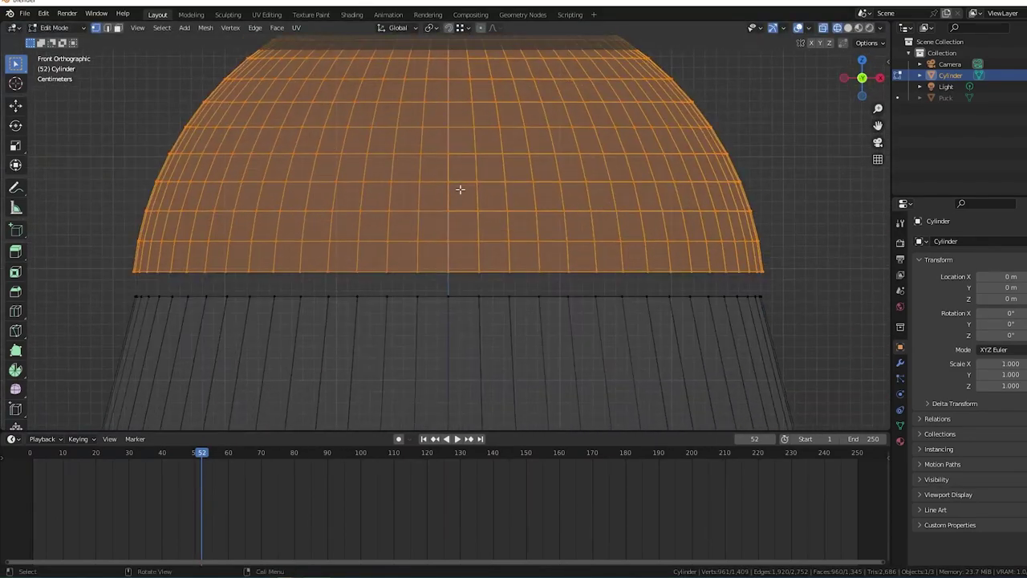
key(g)
key(z)
key(s)
click(665, 310)
middle_drag(665, 310, 216, 45)
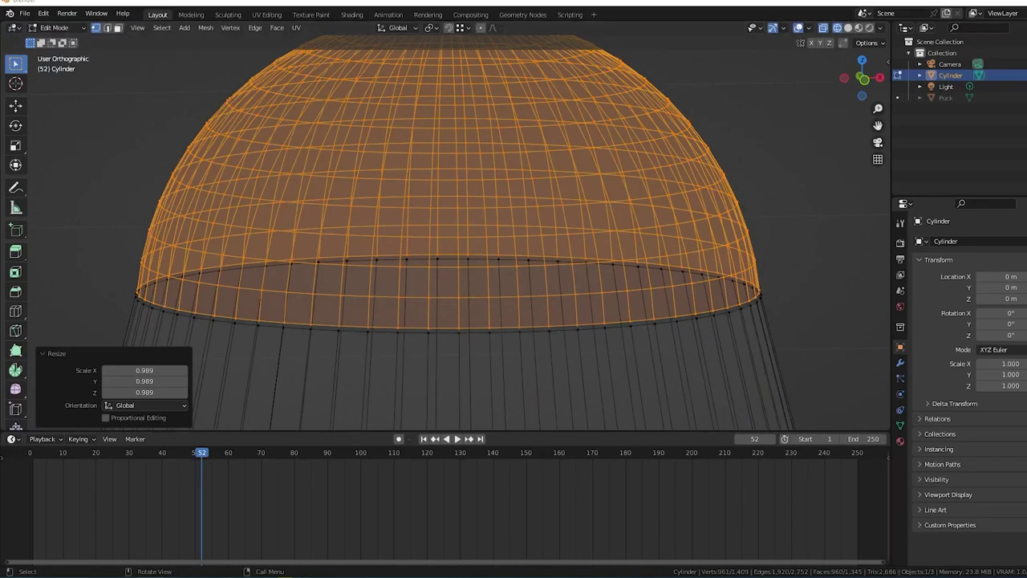
Merge the paddle mesh's duplicate vertices with Merge By Distance
key(2)
alt+click(249, 317)
click(255, 28)
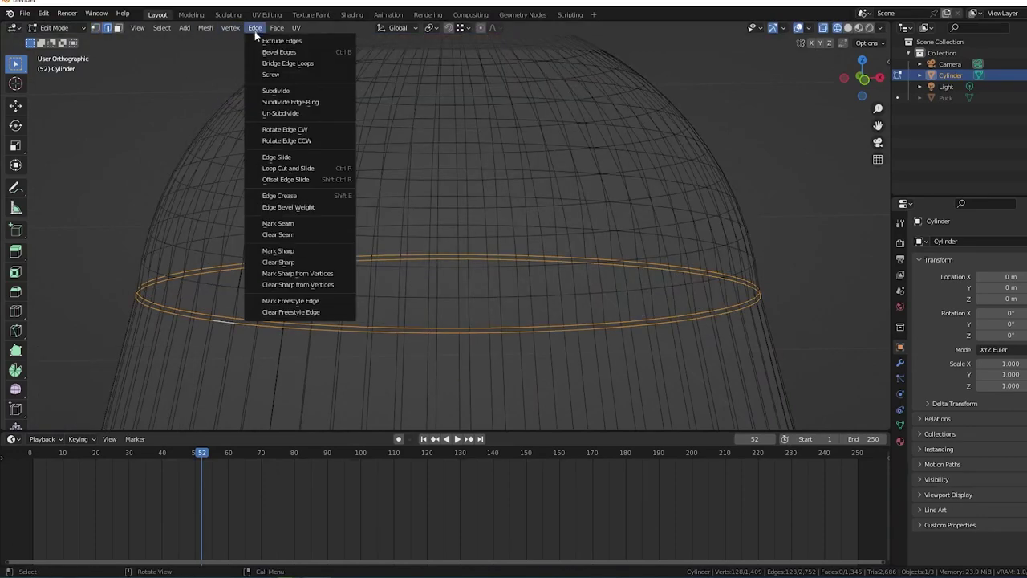
click(277, 27)
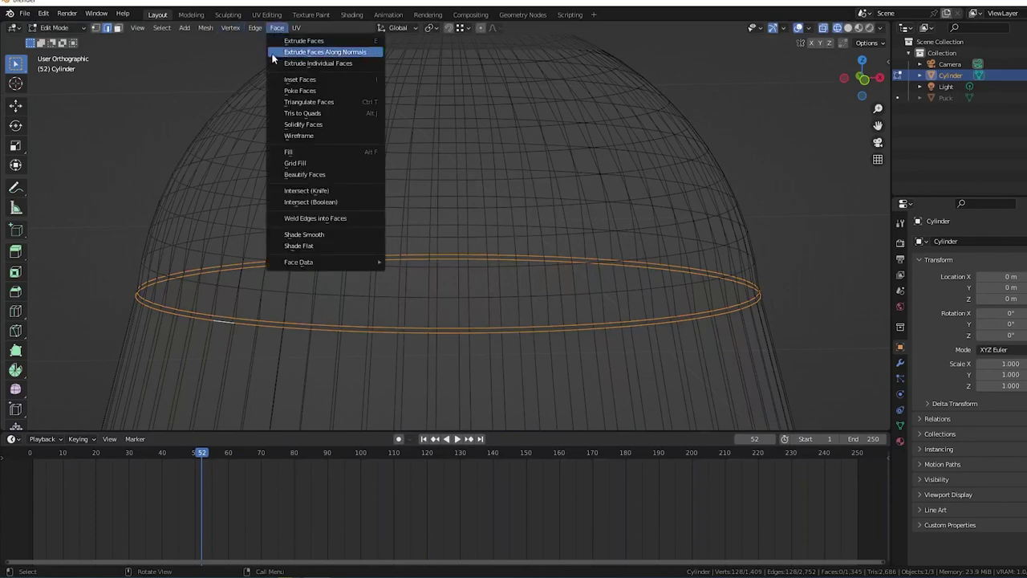
click(329, 147)
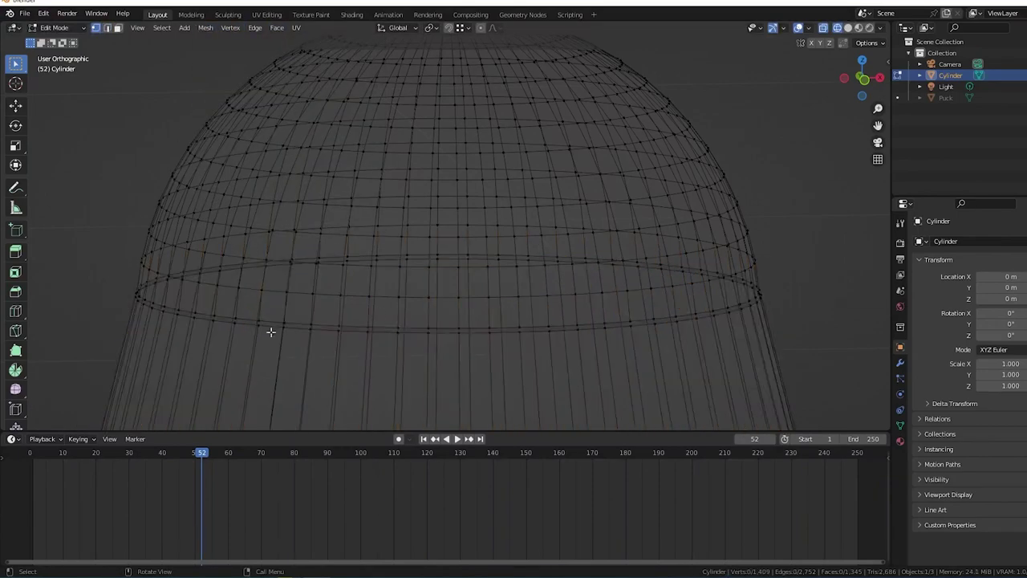
middle_drag(335, 323, 345, 309)
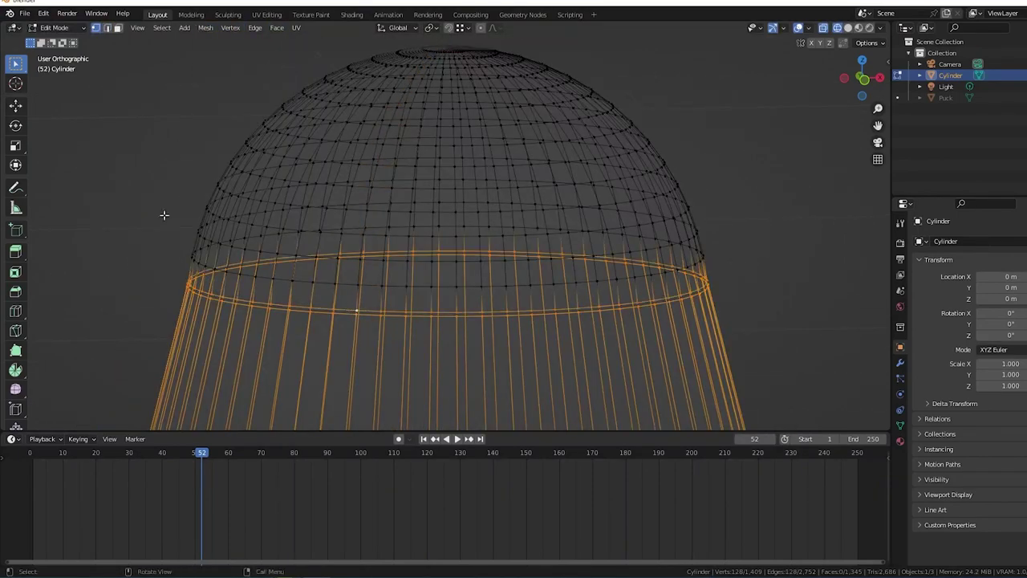
Delete the stray edge loop where the dome meets the column
key(x)
click(137, 280)
click(763, 324)
Shade the paddle smooth in Object Mode from the front view
key(KP_1)
key(KP_Decimal)
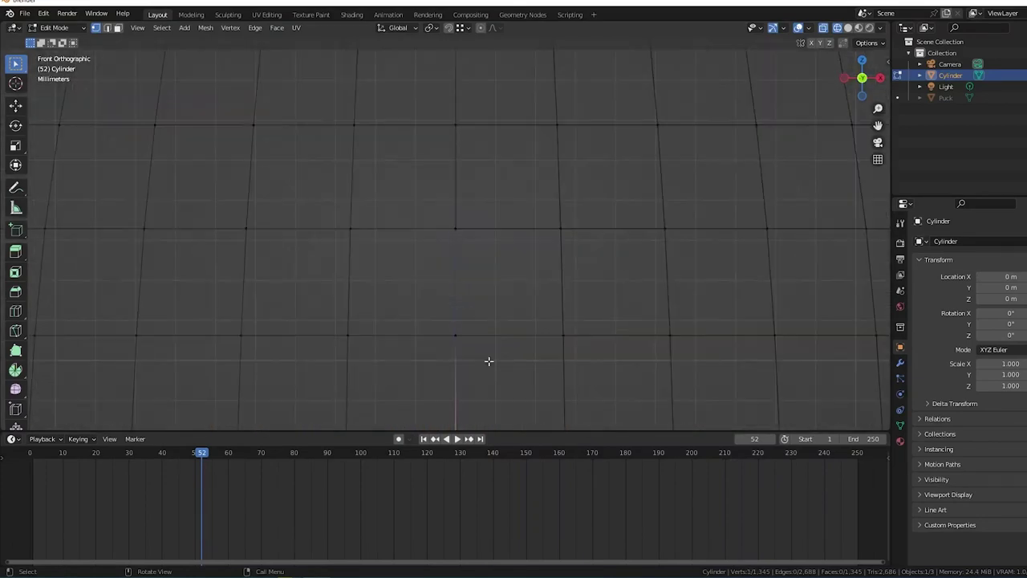
key(Tab)
scroll(489, 361, down, 5)
right_click(528, 271)
mouse_move(488, 361)
middle_down()
mouse_move(528, 270)
mouse_move(203, 207)
mouse_move(425, 317)
middle_up()
click(528, 271)
Bevel the paddle's rim edges with Ctrl+B to round them
key(Tab)
scroll(425, 317, up, 3)
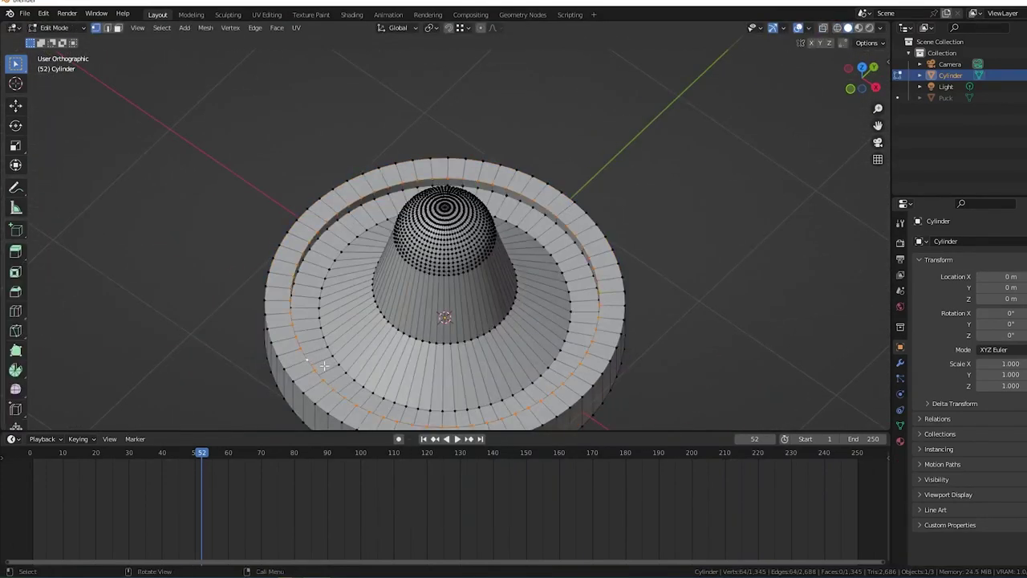
key(ctrl+b)
click(324, 366)
middle_drag(131, 271, 248, 259)
key(2)
scroll(247, 260, up, 3)
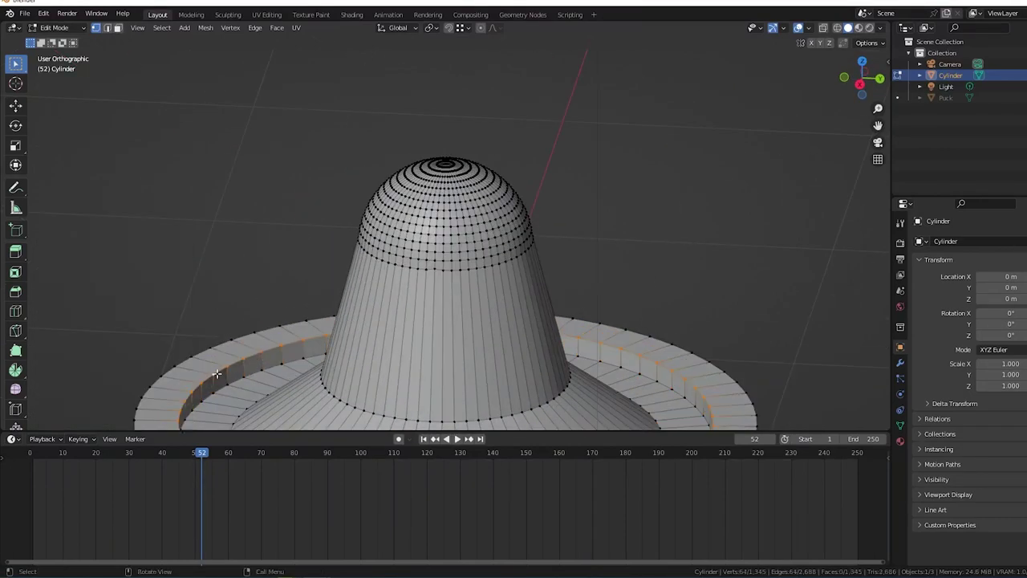
key(ctrl+b)
click(149, 252)
mouse_move(136, 247)
mouse_down()
mouse_move(104, 246)
mouse_move(161, 246)
mouse_up()
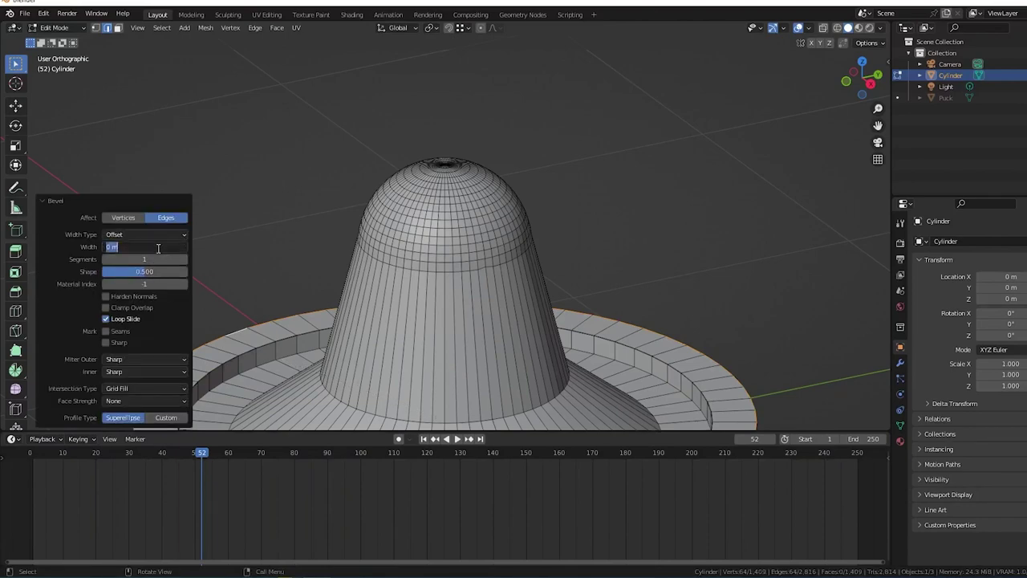
Reapply smooth shading to the bevelled paddle and raise the rim about 0.13 m
scroll(599, 343, down, 3)
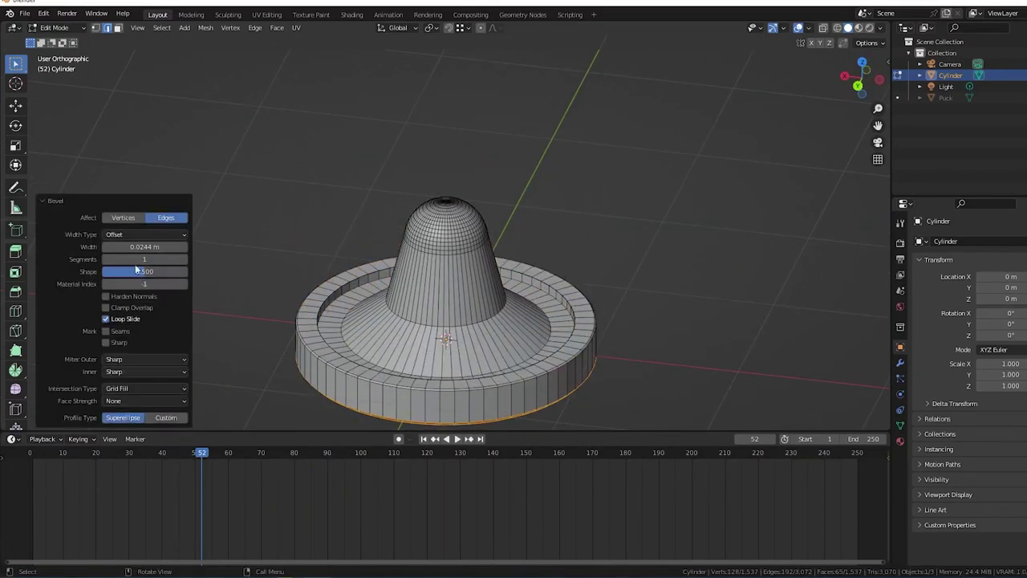
key(Tab)
right_click(271, 298)
click(305, 313)
mouse_move(305, 313)
middle_down()
mouse_move(380, 269)
mouse_move(521, 255)
middle_up()
key(Tab)
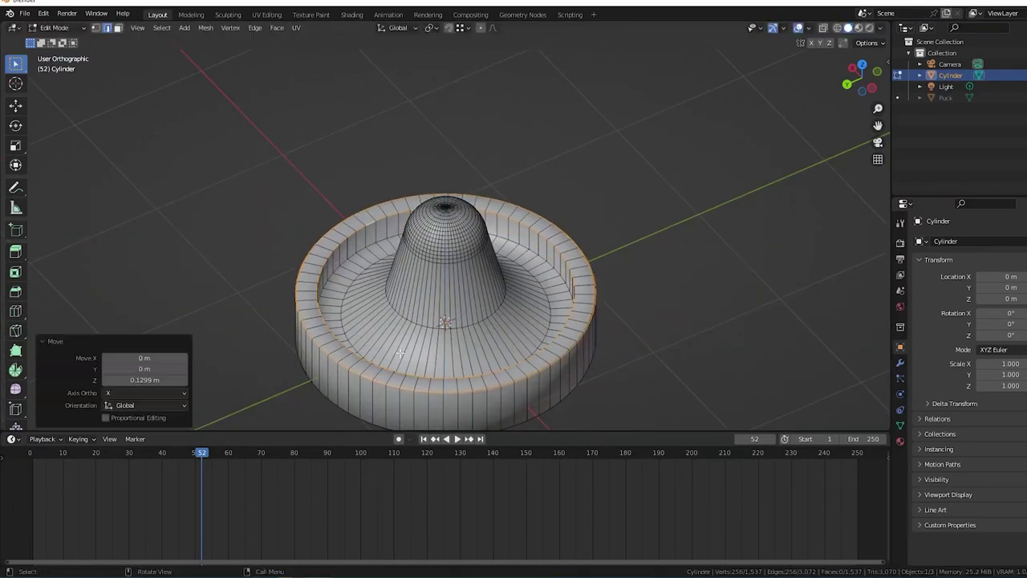
key(Tab)
middle_drag(421, 407, 472, 312)
Rename the Cylinder object to Padle in the Outliner
double_click(950, 75)
text(Pu)
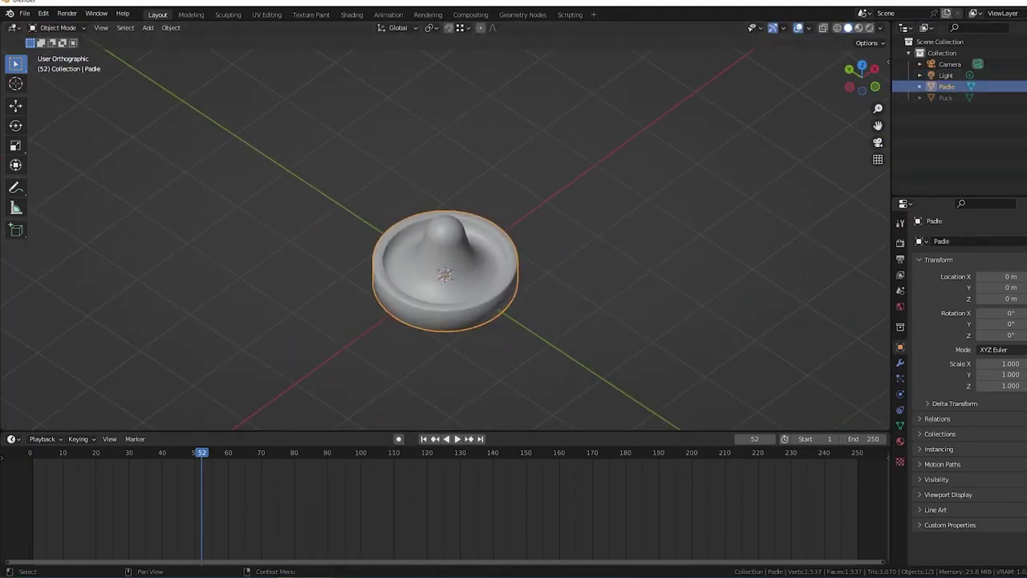
text(h)
key(KP_7)
Add a plane and shorten one edge along Y to make a rectangle
key(shift+a)
click(577, 243)
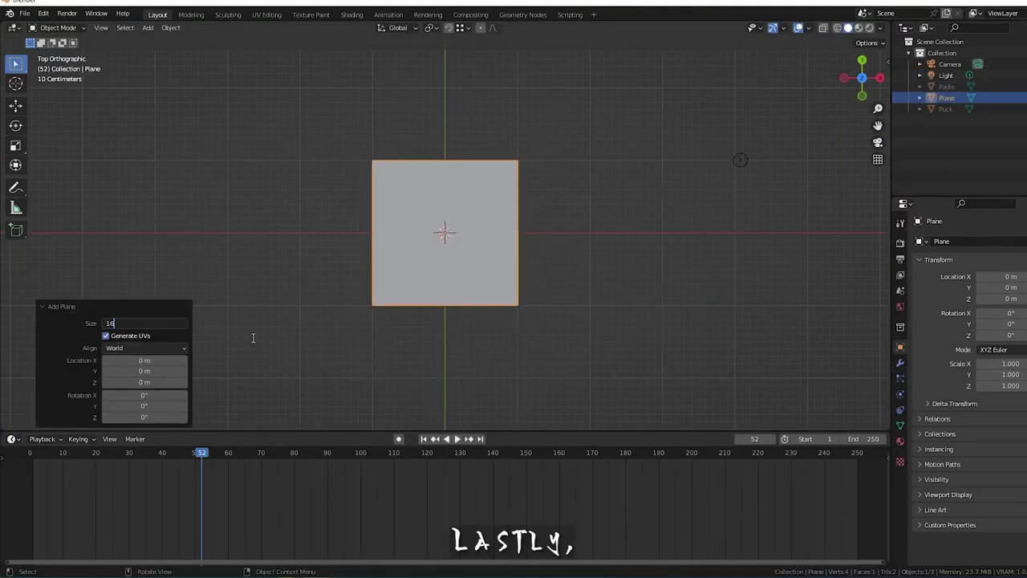
key(Return)
key(Tab)
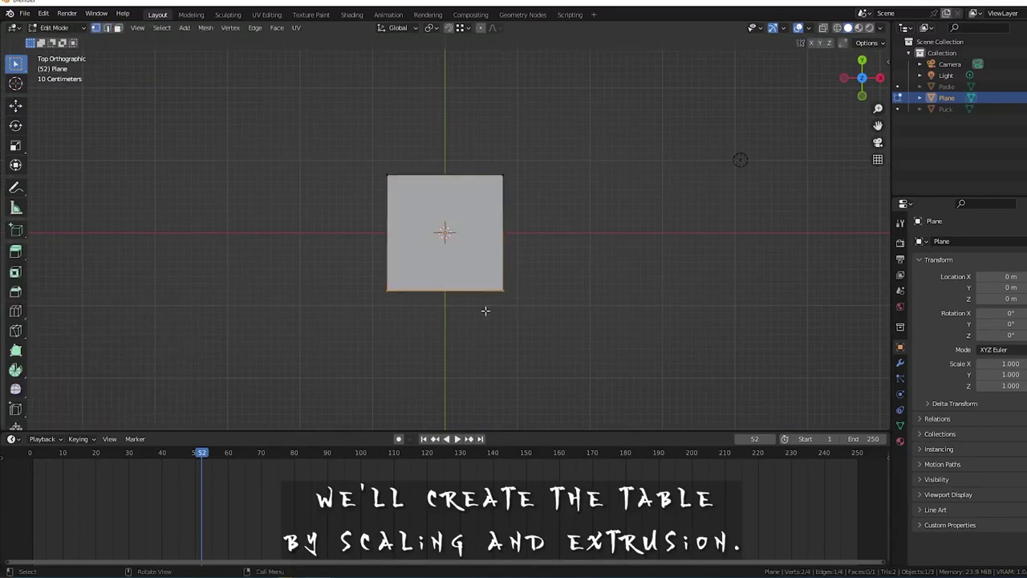
key(g)
key(y)
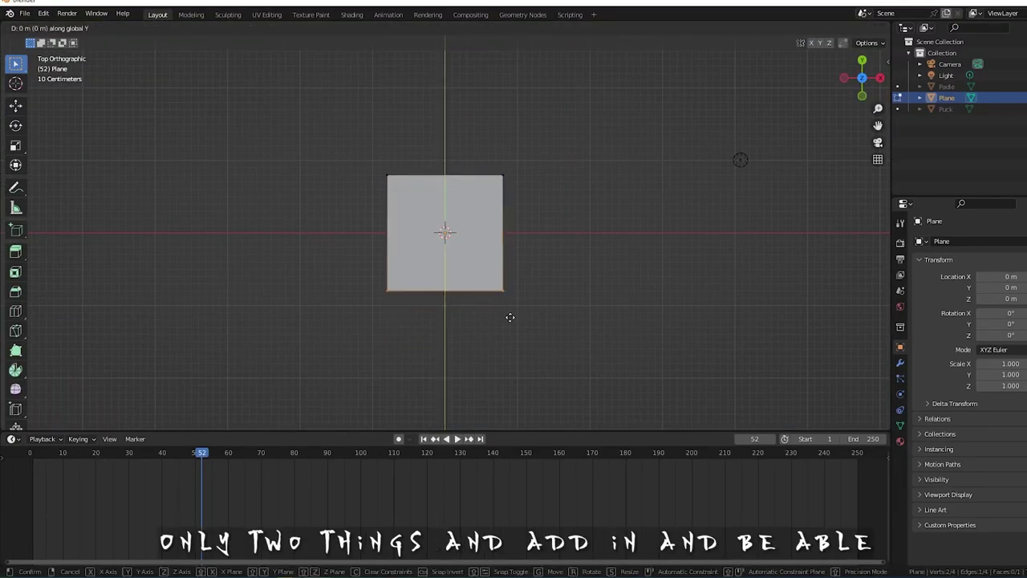
click(510, 215)
key(Tab)
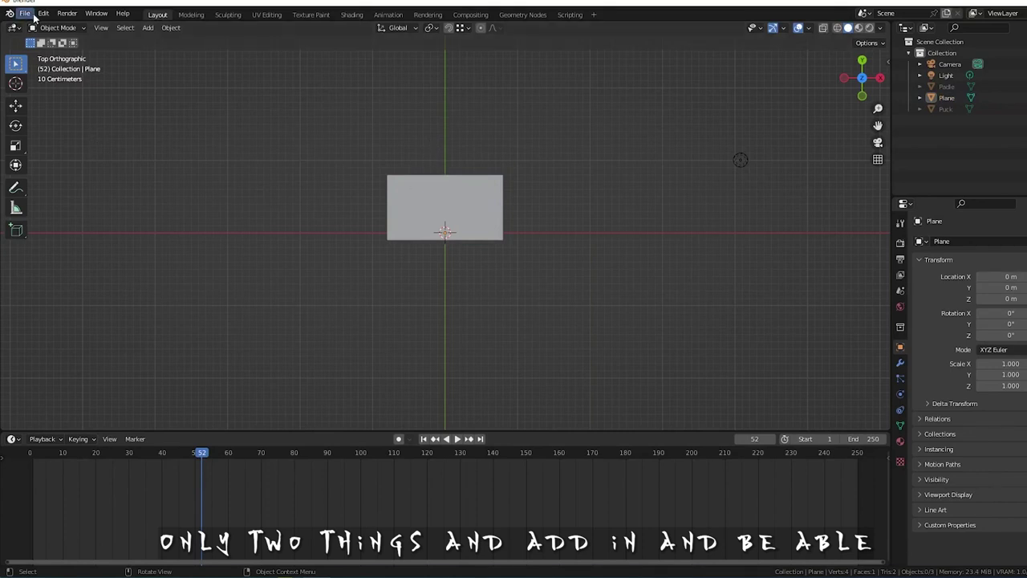
Move the rectangular plane to Y −0.4 m
click(474, 219)
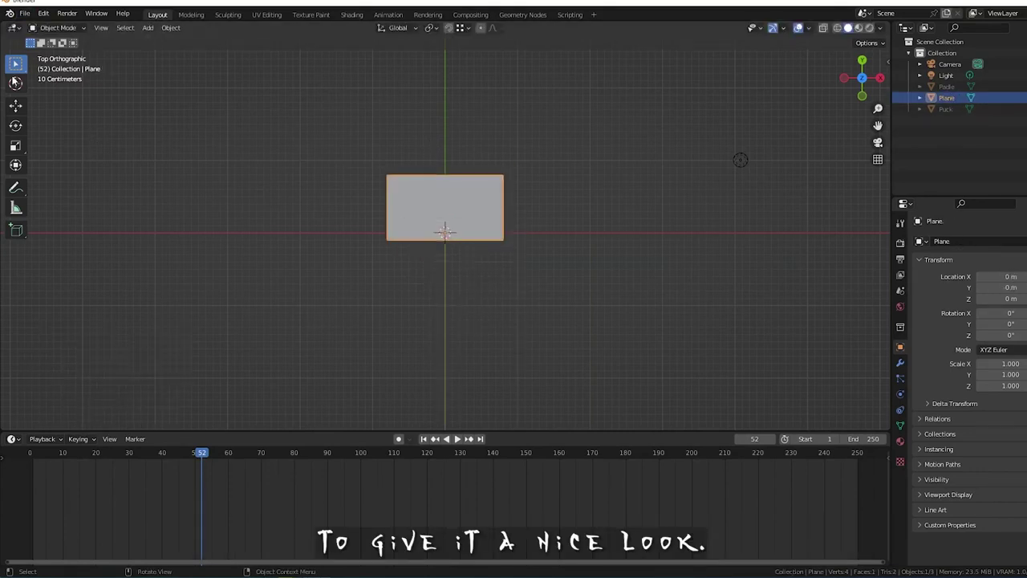
key(s)
key(Escape)
scroll(398, 401, down, 2)
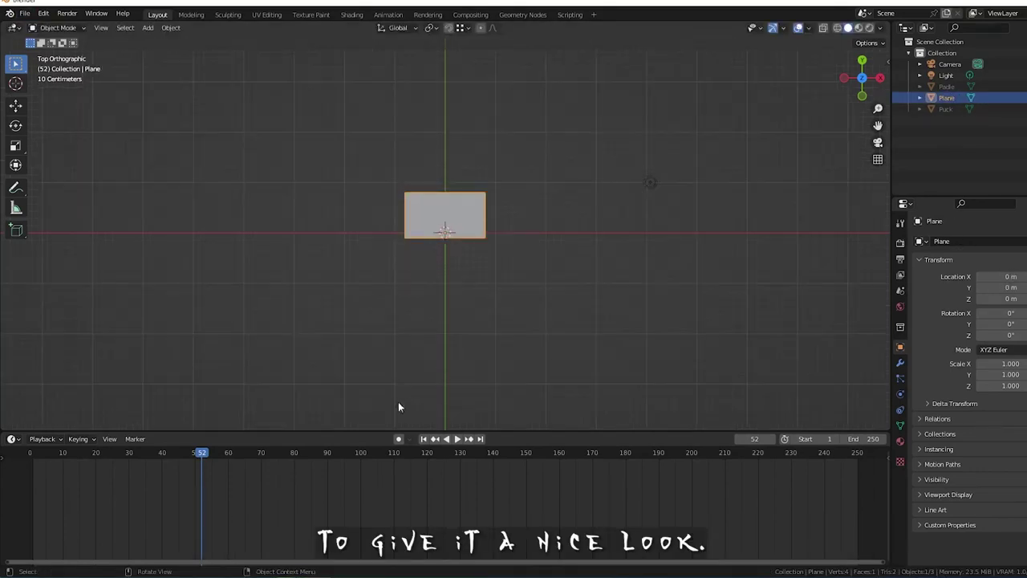
key(g)
key(y)
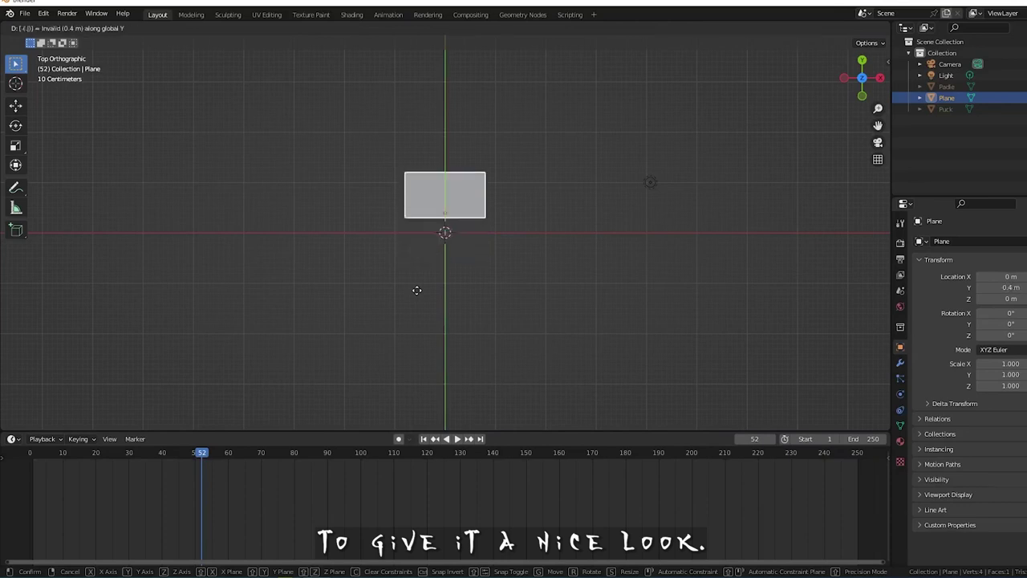
text(.4)
key(Return)
scroll(361, 285, up, 6)
Nudge the plane to Y −0.35 m and check it from the top view
key(g)
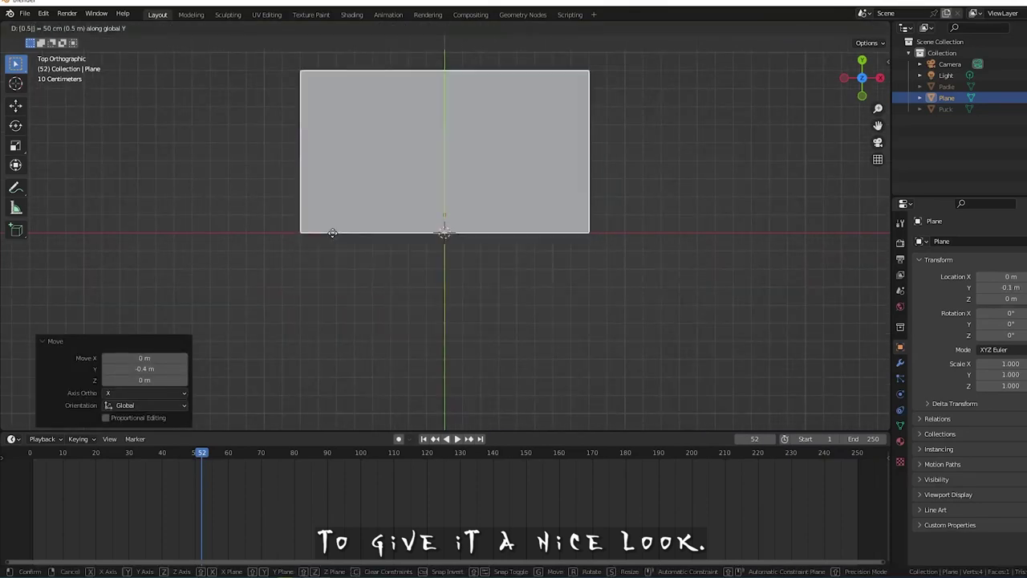
click(481, 256)
right_click(481, 257)
key(Escape)
scroll(524, 254, down, 1)
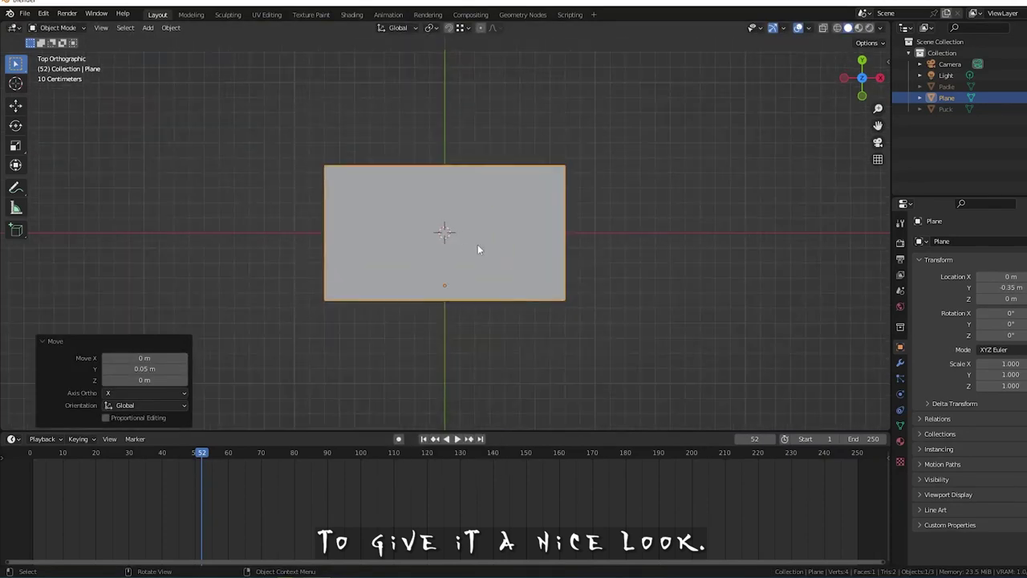
middle_drag(469, 238, 513, 293)
key(KP_7)
Extrude raised walls upward from the plane's border edges
key(Tab)
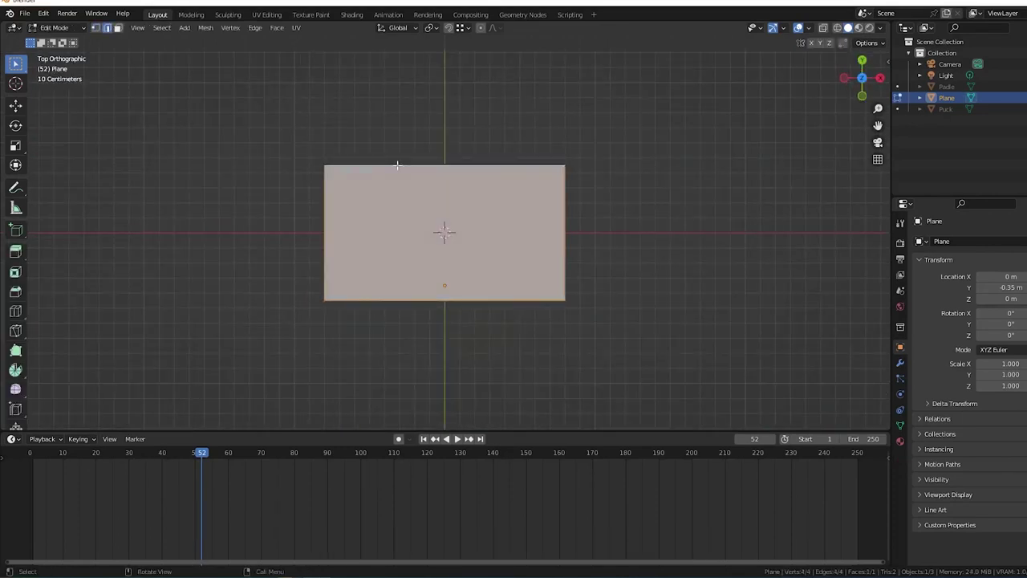
middle_drag(284, 206, 514, 338)
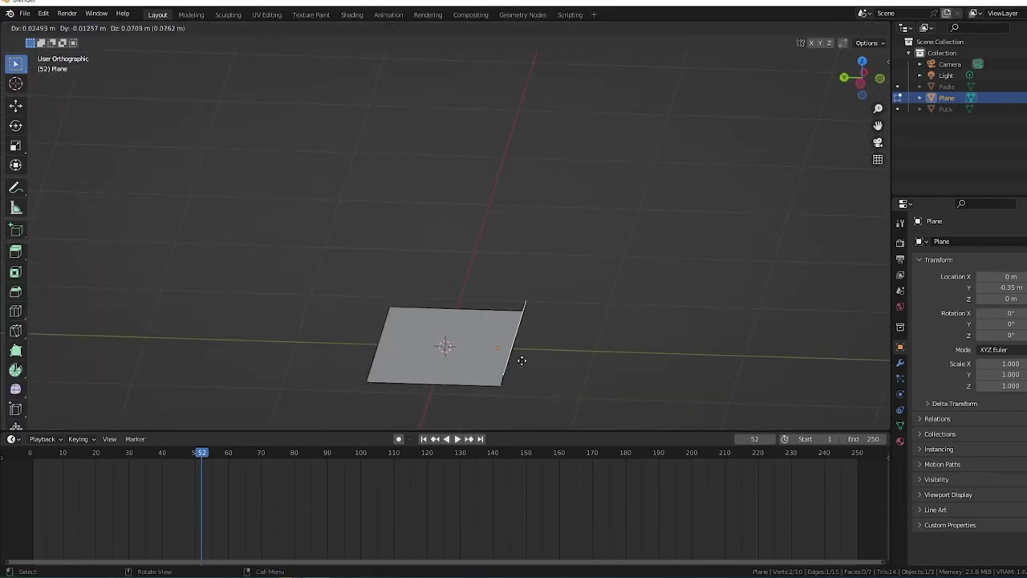
click(485, 384)
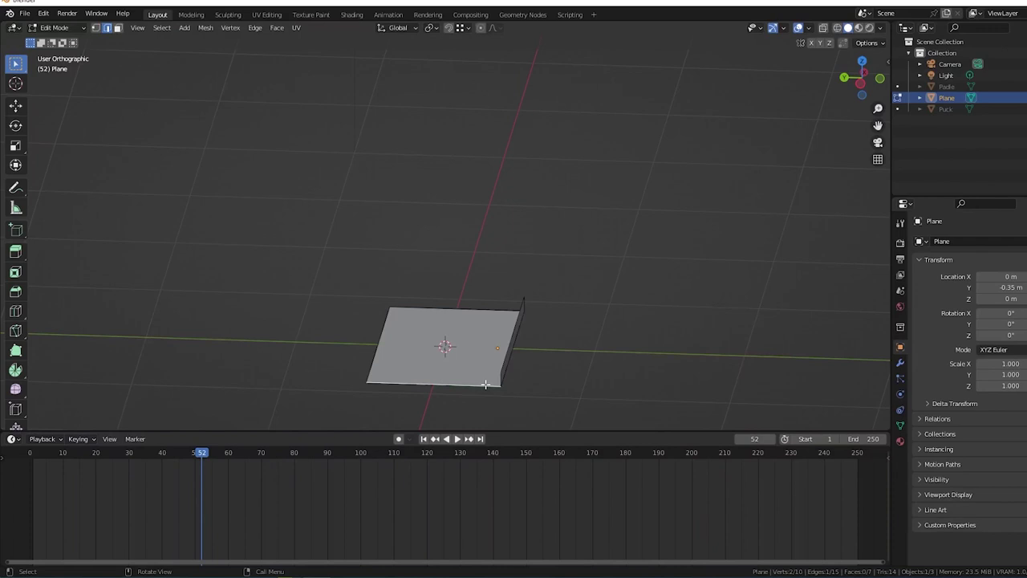
click(374, 362)
key(e)
click(324, 318)
mouse_move(188, 349)
middle_down()
mouse_move(554, 362)
mouse_move(354, 374)
mouse_move(495, 340)
middle_up()
key(2)
click(424, 354)
click(485, 364)
click(354, 374)
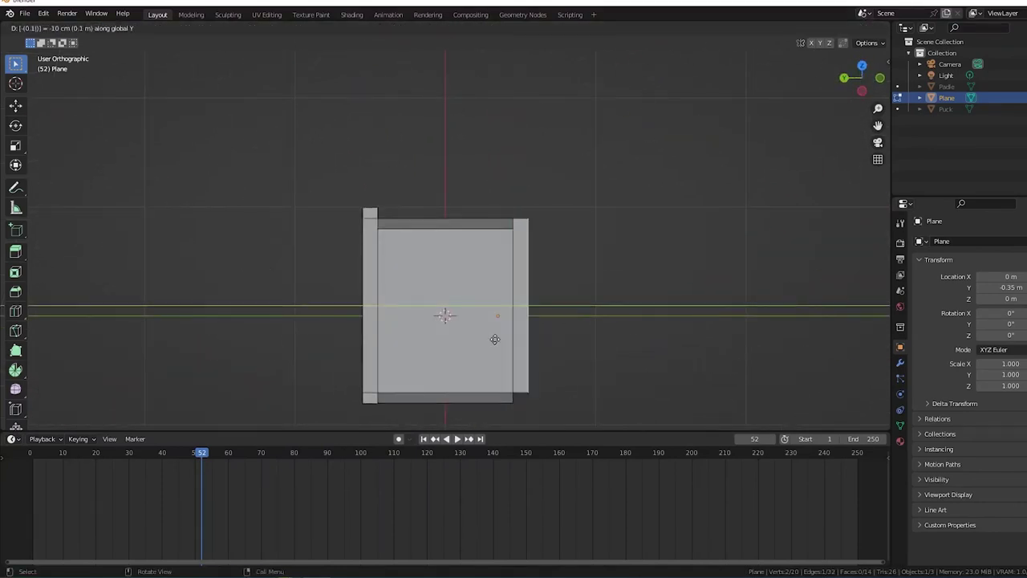
Extrude the rim edges a further 0.1 m along X
click(520, 221)
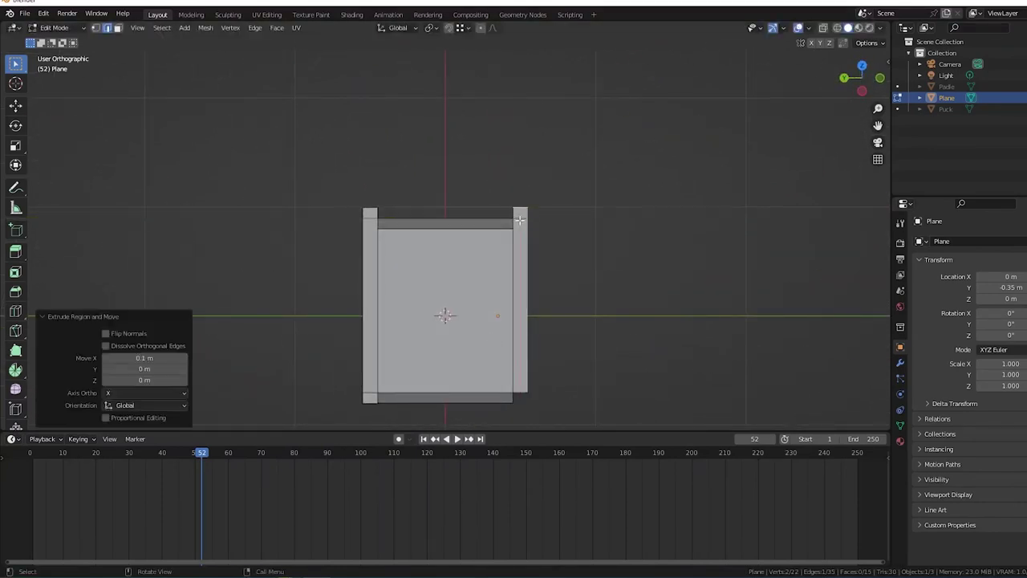
key(e)
key(x)
click(521, 224)
mouse_move(522, 223)
middle_down()
mouse_move(631, 393)
mouse_move(607, 308)
middle_up()
click(607, 308)
middle_drag(309, 330, 121, 221)
Bevel the tray's outer corners one by one
key(ctrl+b)
click(121, 221)
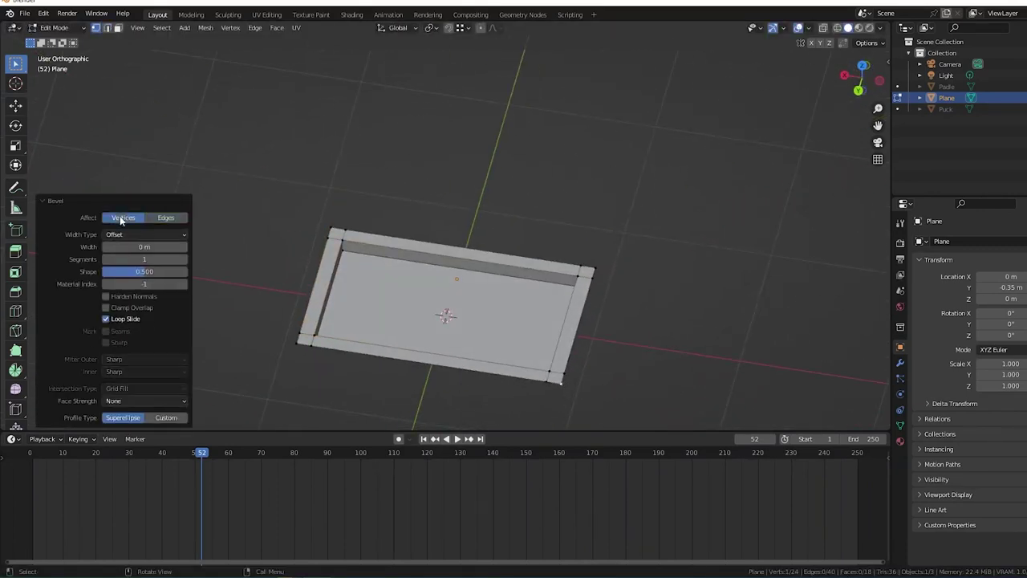
key(Return)
scroll(484, 154, up, 5)
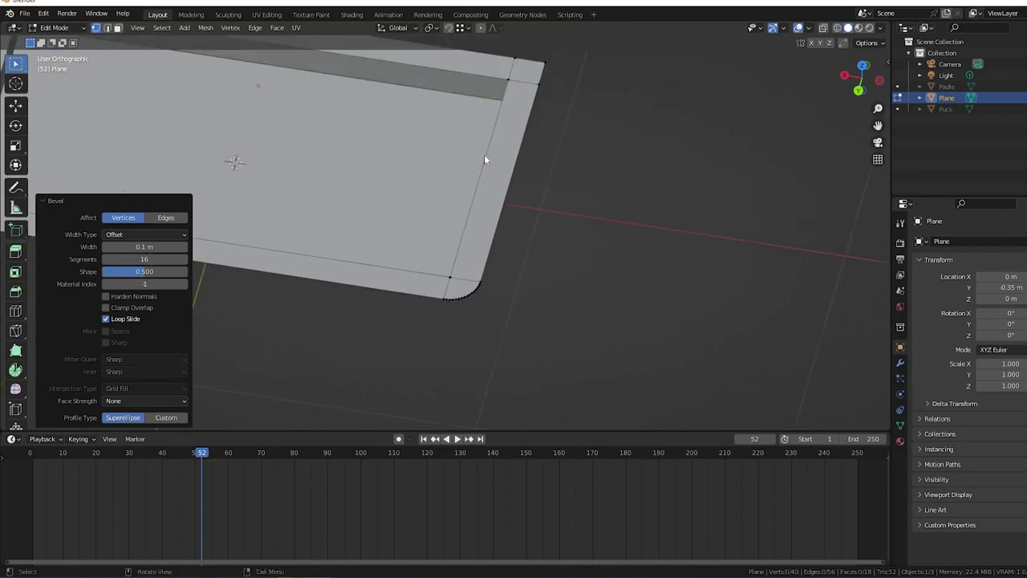
scroll(484, 154, down, 5)
key(ctrl+b)
click(161, 251)
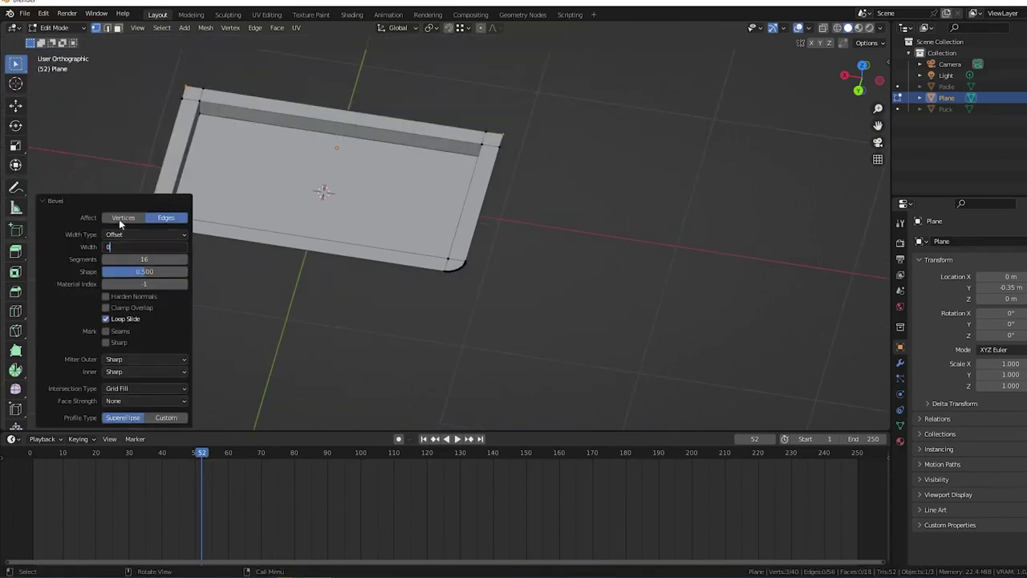
middle_drag(287, 271, 615, 288)
key(ctrl+b)
click(614, 288)
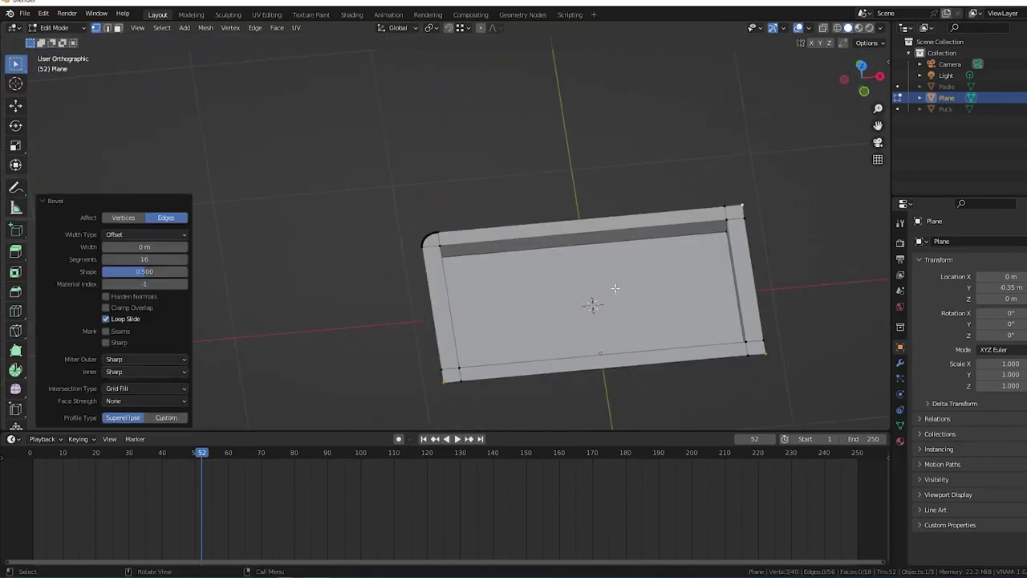
mouse_move(624, 361)
middle_down()
mouse_move(511, 386)
mouse_move(541, 209)
mouse_move(529, 276)
mouse_move(455, 244)
mouse_move(149, 231)
middle_up()
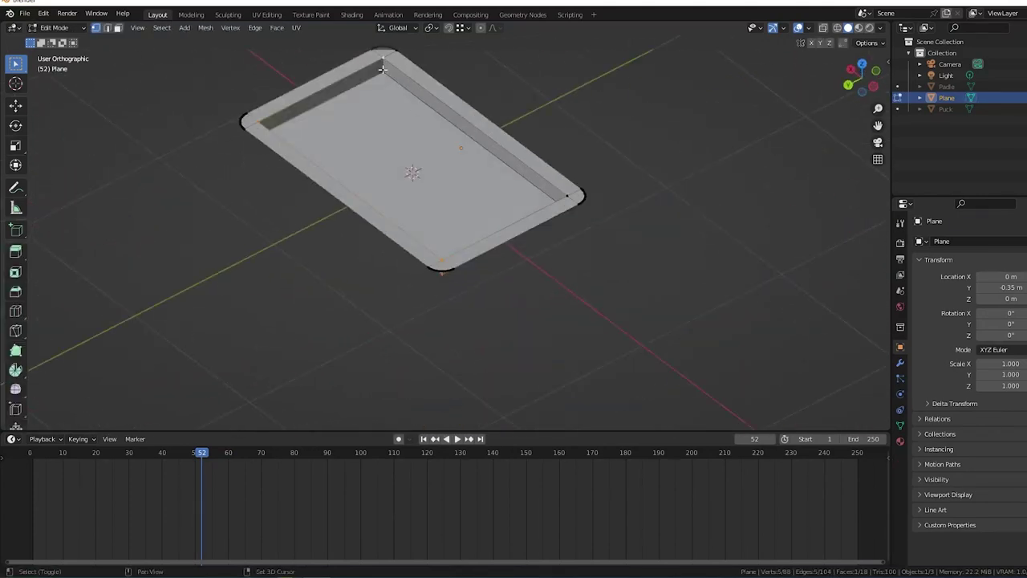
Bevel the rim's corner edges at 0.06 m with 11 segments, then deselect
key(ctrl+b)
click(148, 232)
click(428, 186)
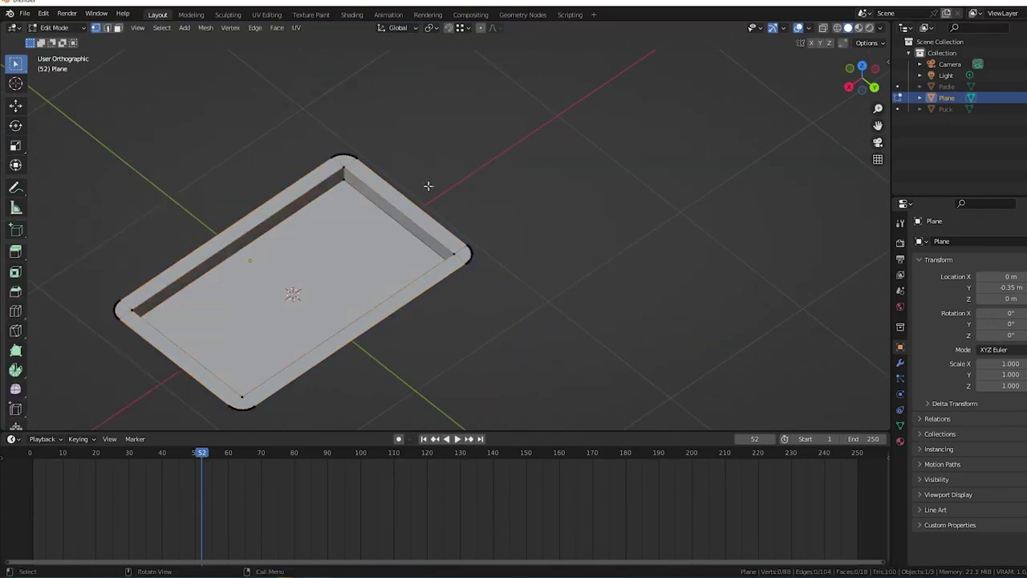
mouse_move(156, 315)
middle_down()
mouse_move(601, 279)
mouse_move(391, 284)
middle_up()
key(2)
key(ctrl+b)
click(391, 284)
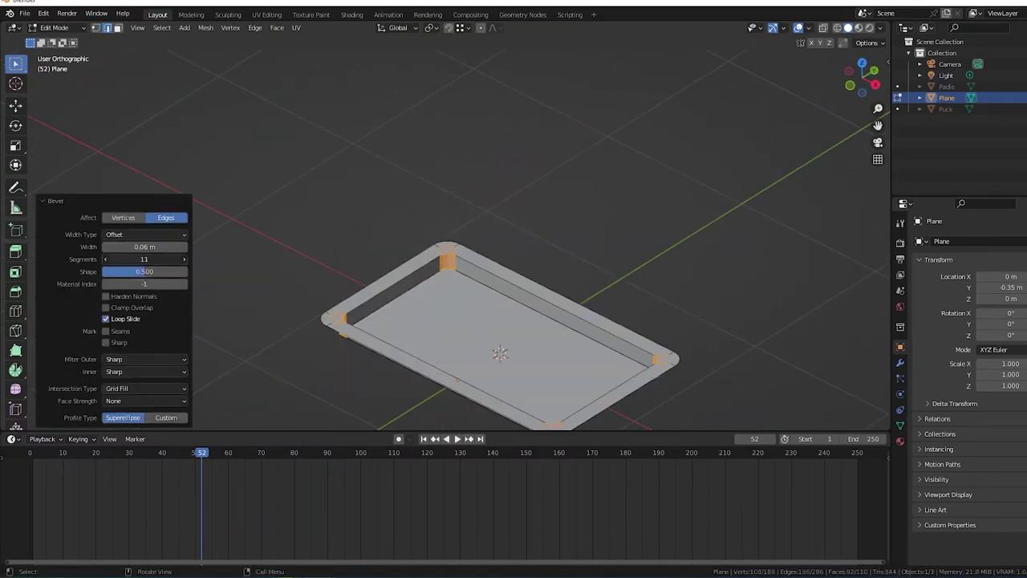
click(305, 253)
mouse_move(305, 254)
middle_down()
mouse_move(294, 230)
mouse_move(473, 135)
mouse_move(439, 299)
middle_up()
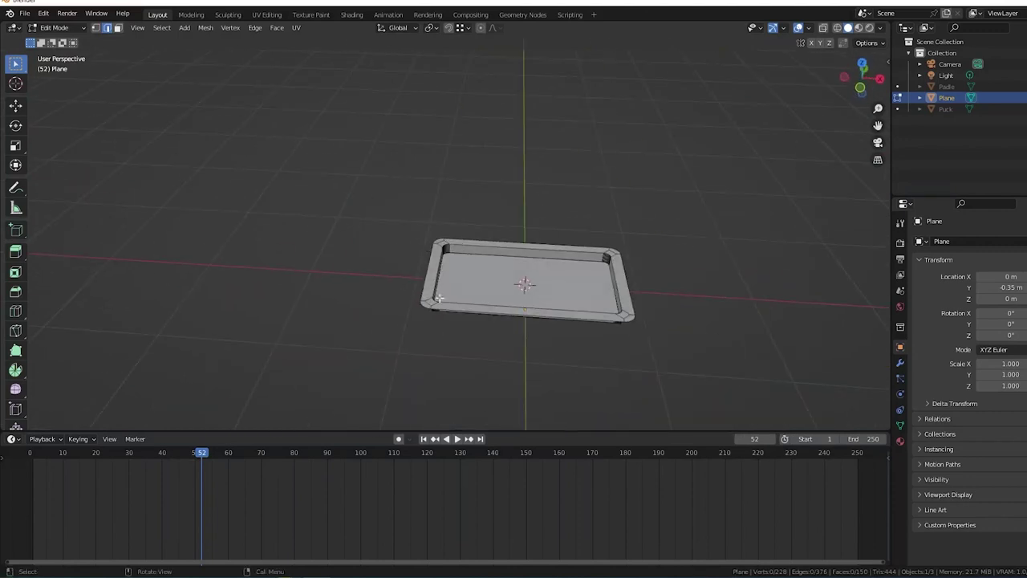
Extrude the tray's bottom edges straight down in front view
key(KP_1)
key(e)
key(z)
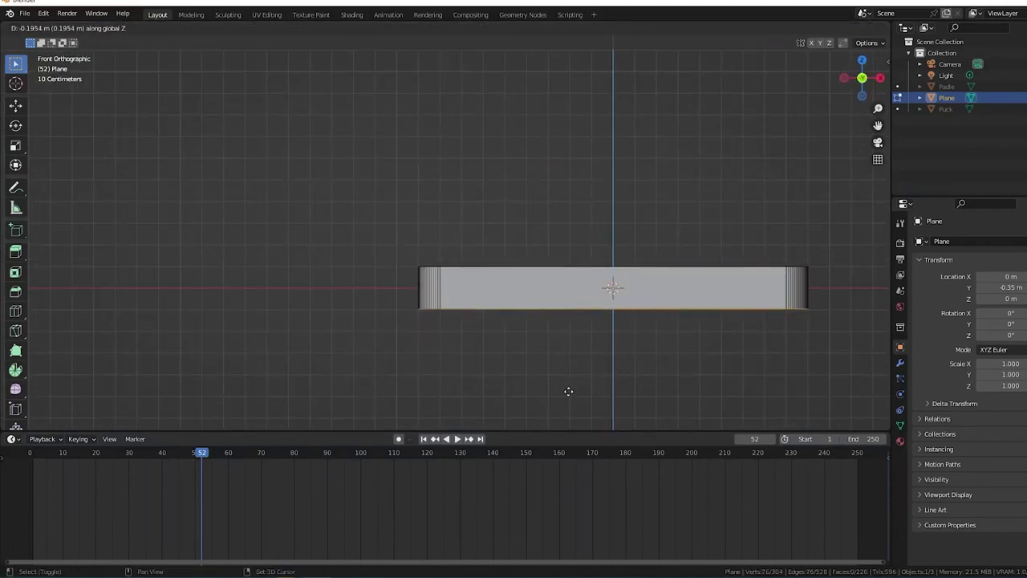
click(568, 390)
scroll(634, 310, down, 5)
key(g)
click(629, 337)
Scale the bottom edges inward and move them down into a tapered base
key(s)
click(592, 320)
middle_drag(592, 321, 402, 321)
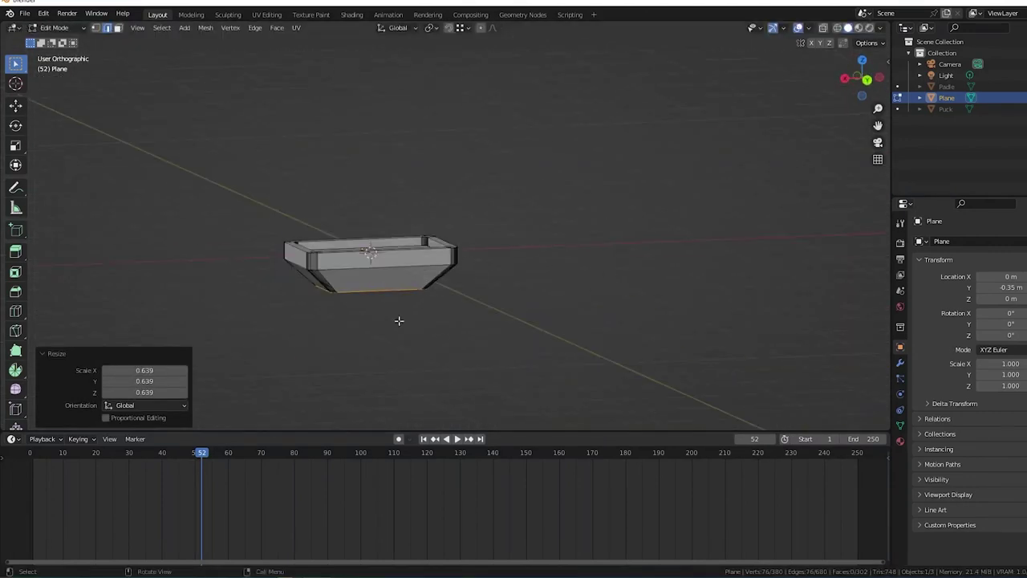
key(KP_1)
click(589, 416)
middle_drag(589, 416, 385, 323)
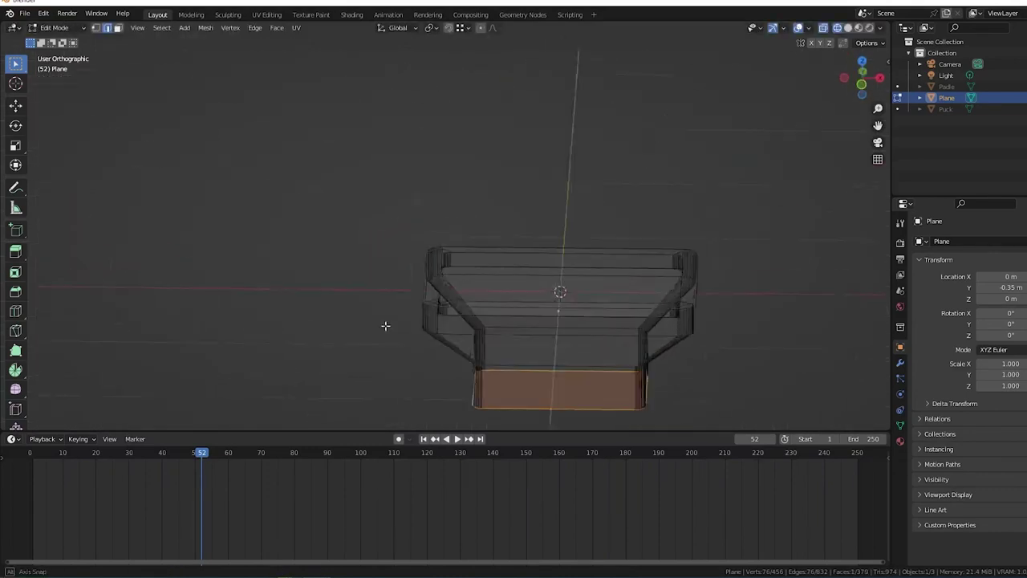
Rename the Plane object to Table
double_click(944, 97)
text(Table)
middle_drag(642, 300, 618, 303)
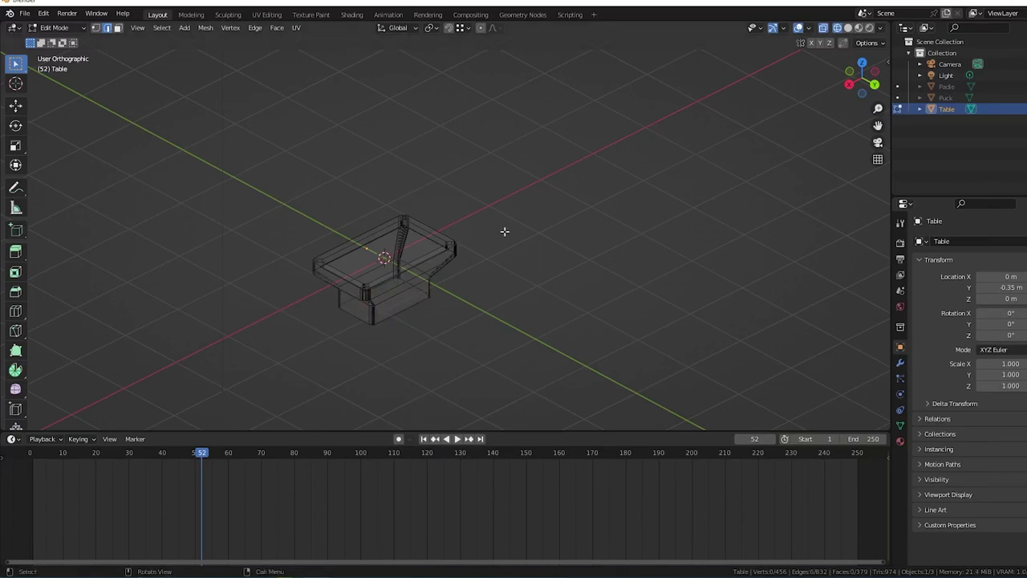
Add a cube and scale it into a thin bar across the table
key(alt+z)
key(KP_7)
key(shift+a)
click(285, 192)
key(s)
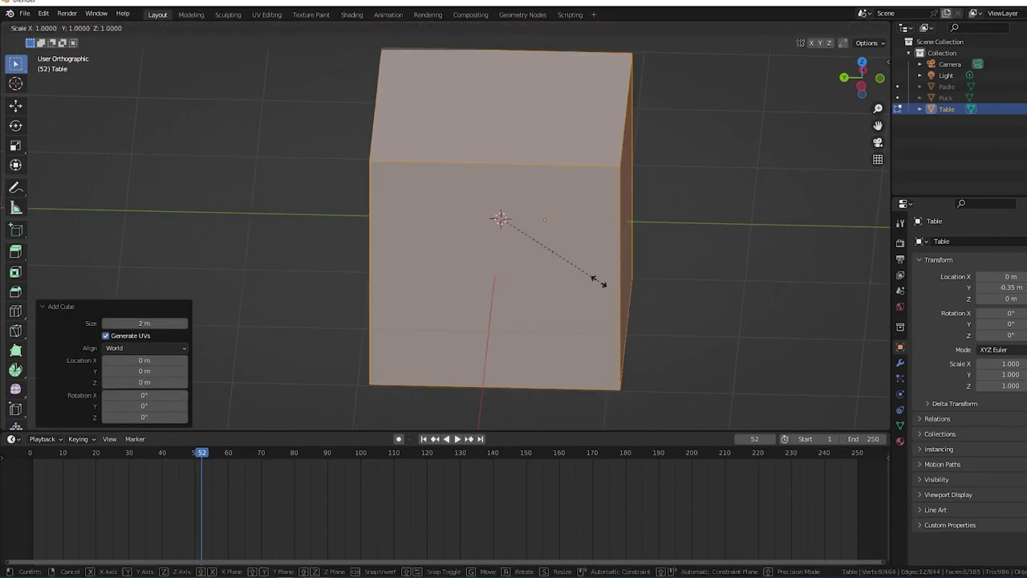
click(598, 280)
key(s)
key(y)
click(745, 270)
middle_drag(745, 270, 495, 338)
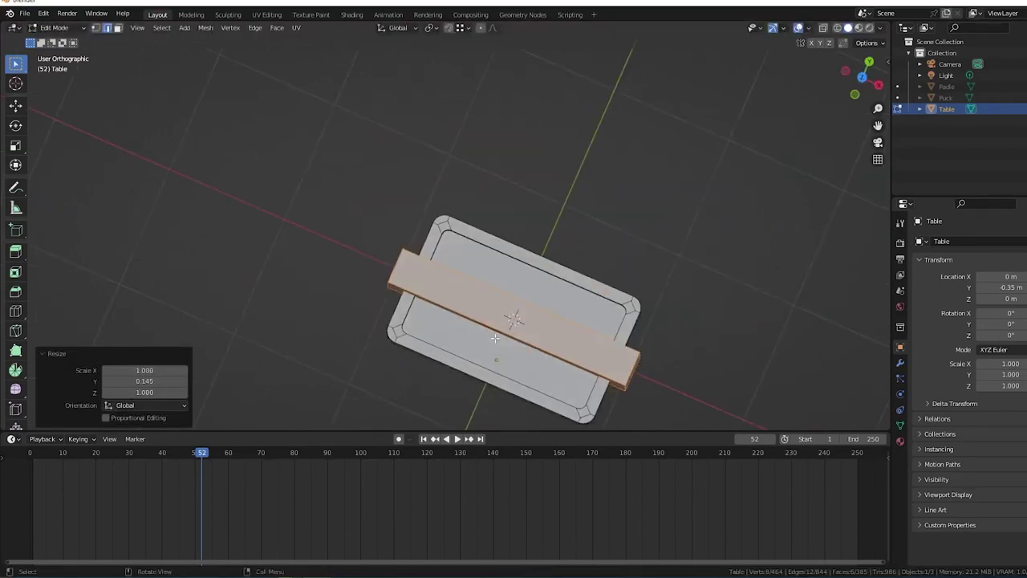
key(KP_7)
key(s)
key(y)
click(554, 358)
Raise the bar's bottom edge and separate the bar into its own object
key(KP_1)
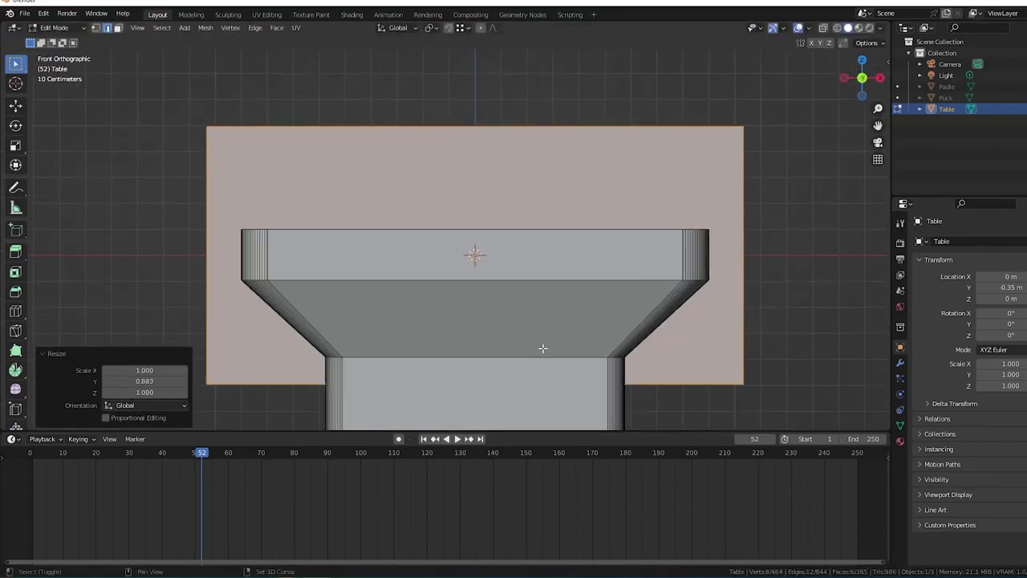
key(alt+z)
key(alt+a)
click(179, 370)
key(g)
key(z)
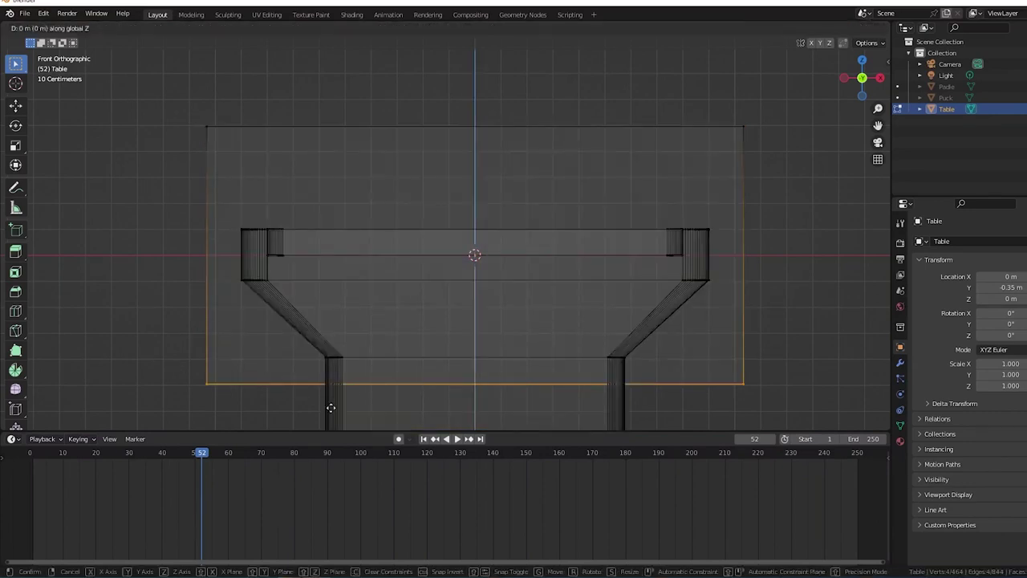
click(331, 281)
middle_drag(331, 281, 211, 293)
key(l)
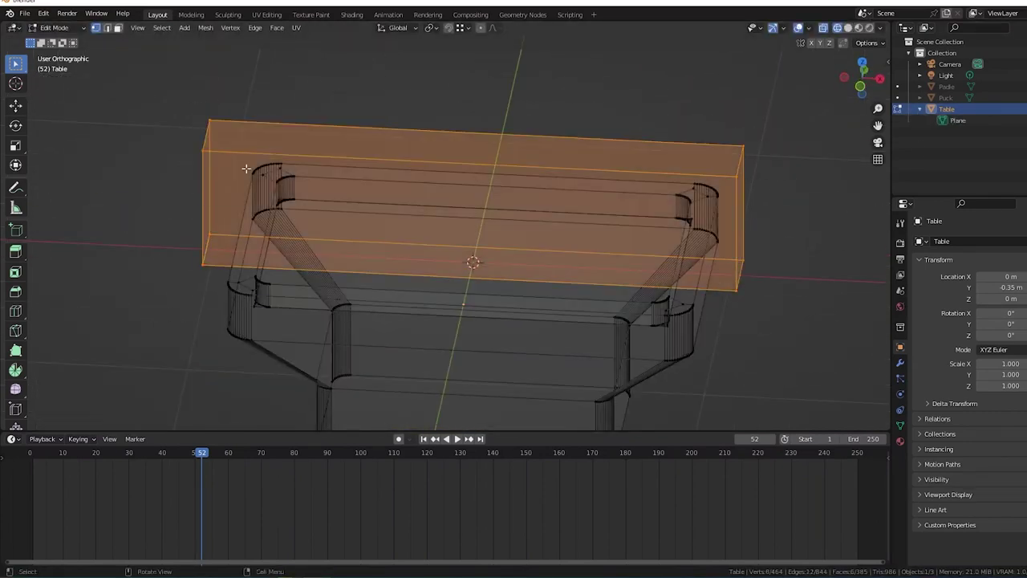
key(p)
key(Tab)
Add a Boolean modifier to Table using the Table.001 cutter and apply it
click(933, 241)
click(848, 297)
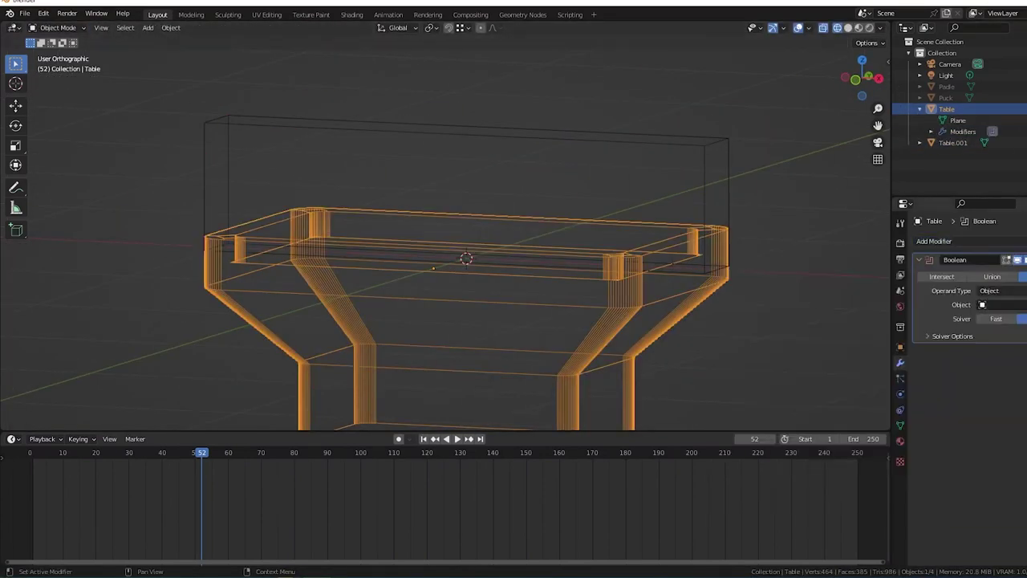
middle_drag(790, 264, 813, 263)
click(588, 161)
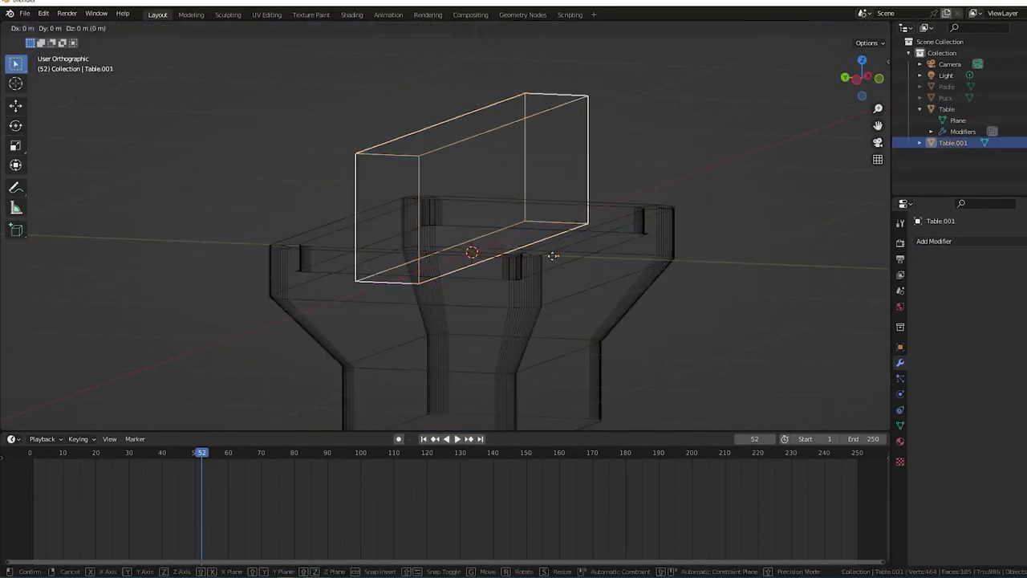
key(g)
key(z)
key(Return)
key(Return)
mouse_move(229, 380)
middle_down()
mouse_move(443, 356)
mouse_move(409, 222)
mouse_move(433, 241)
middle_up()
click(443, 356)
key(ctrl+x)
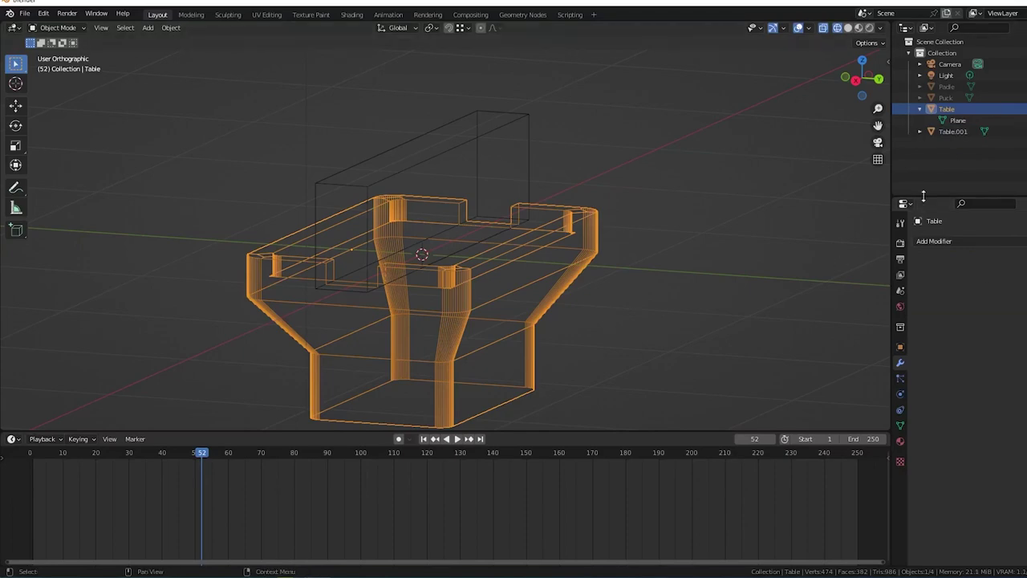
mouse_move(513, 265)
middle_down()
mouse_move(561, 241)
mouse_move(666, 244)
middle_up()
Inspect the cut goal slots in solid shading from around the table
key(shift+z)
key(Tab)
scroll(823, 240, up, 3)
middle_drag(193, 234, 664, 357)
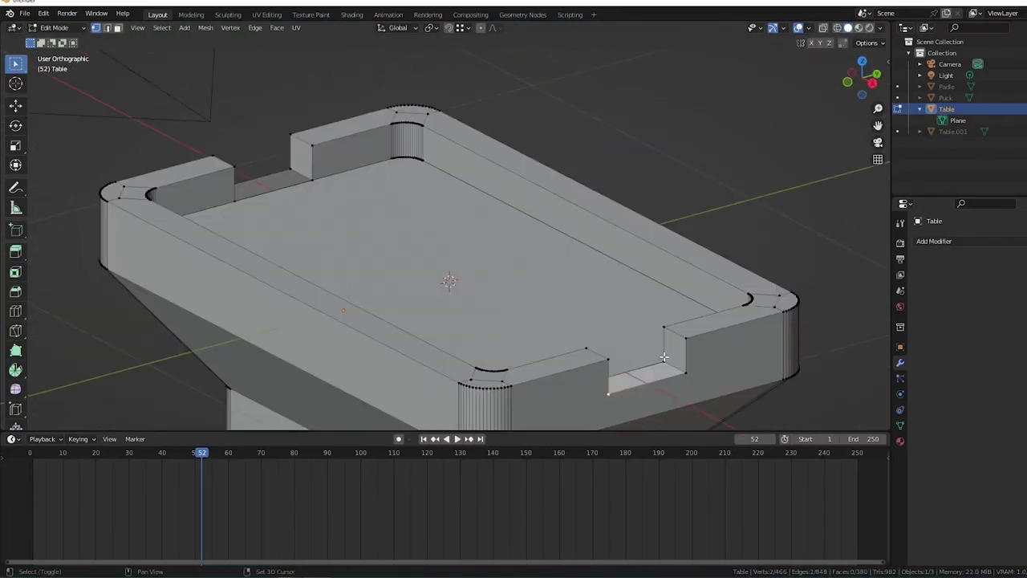
mouse_move(299, 173)
middle_down()
mouse_move(677, 355)
mouse_move(493, 234)
middle_up()
scroll(676, 355, down, 3)
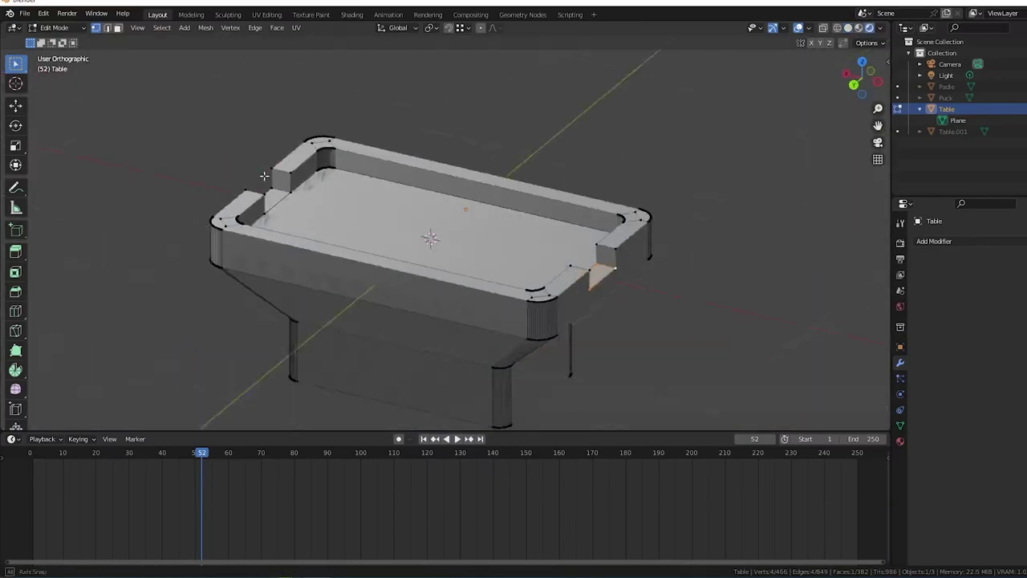
scroll(493, 234, down, 4)
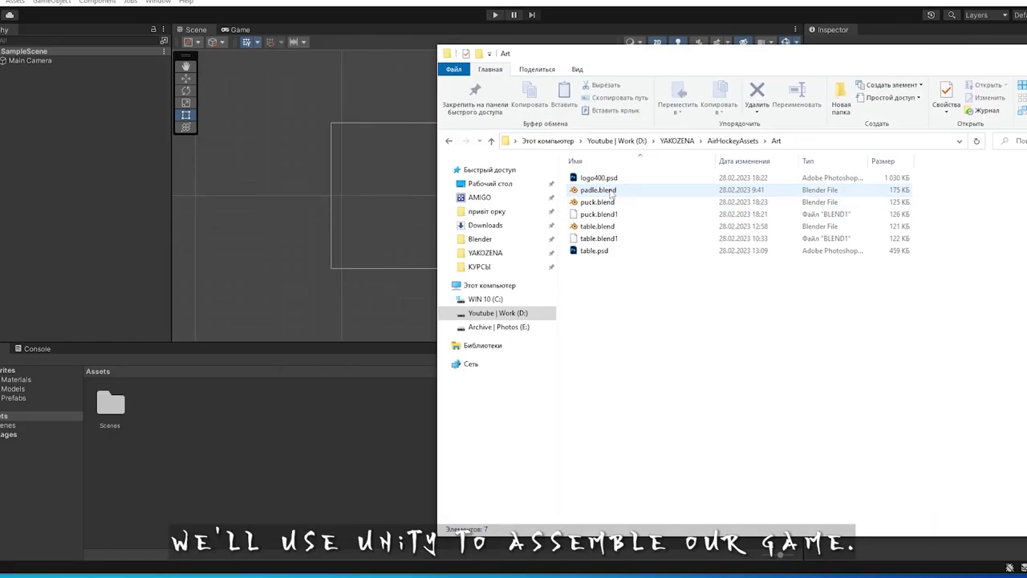
Drag padle.blend, puck.blend and table.blend from Explorer into Unity's Assets panel
shift+click(597, 225)
ctrl+click(598, 213)
drag(597, 201, 260, 424)
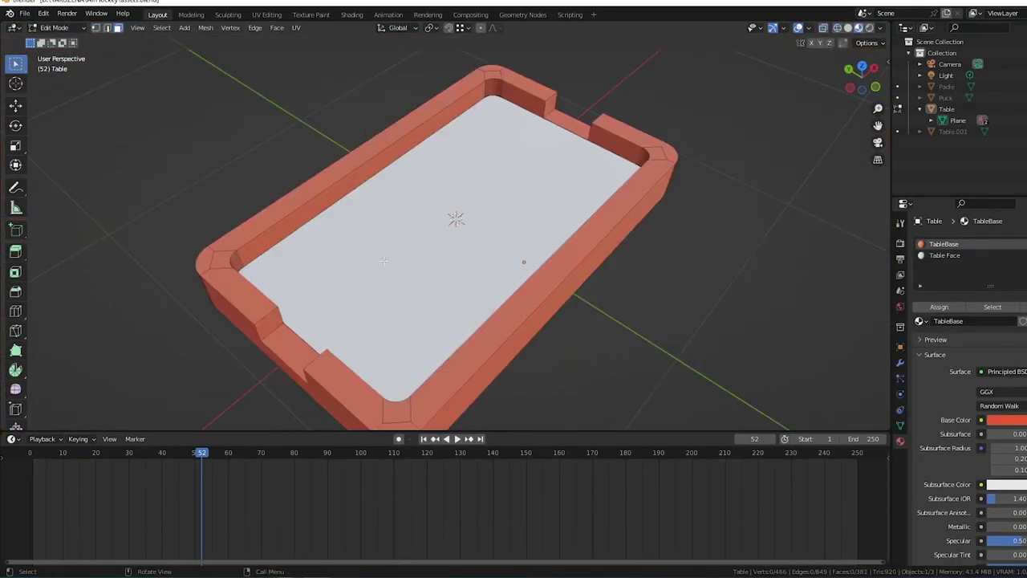
Set the Puck material's base colour to red in the colour wheel
mouse_move(374, 192)
middle_down()
mouse_move(293, 248)
mouse_move(351, 251)
middle_up()
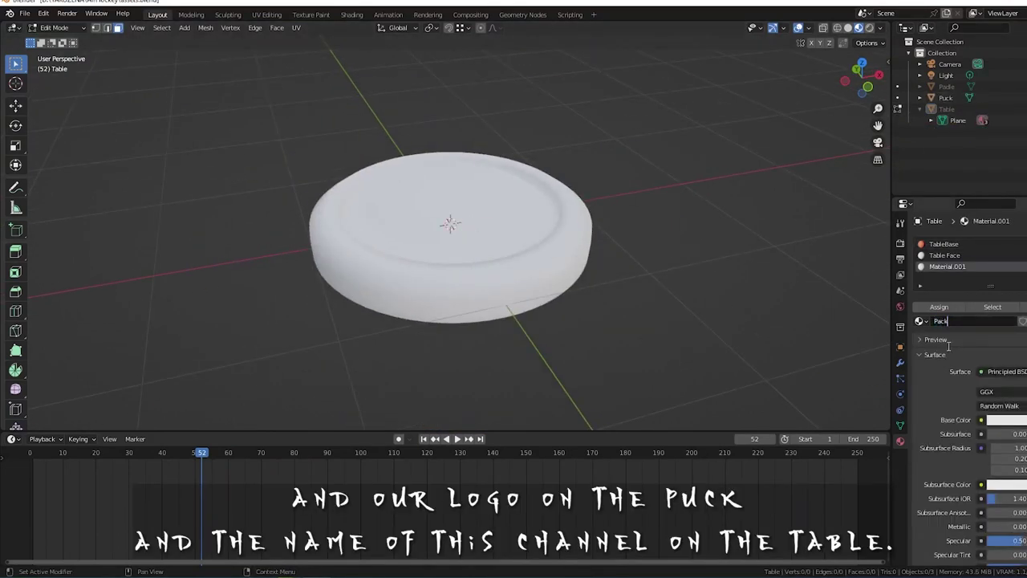
scroll(963, 337, down, 4)
click(1007, 307)
click(974, 160)
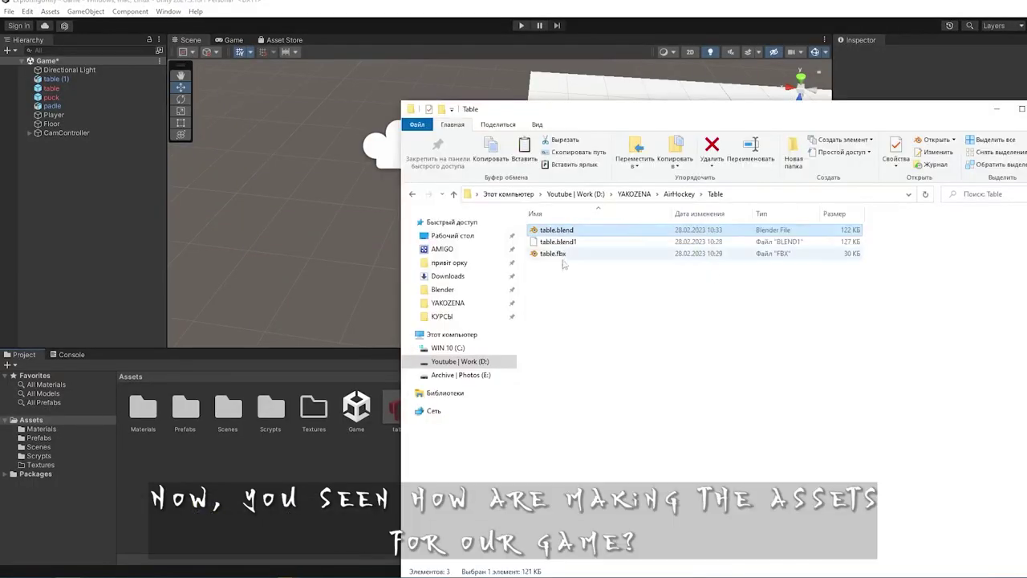
Import the table logo texture, then inspect the puck model's material and mesh
drag(947, 345, 444, 434)
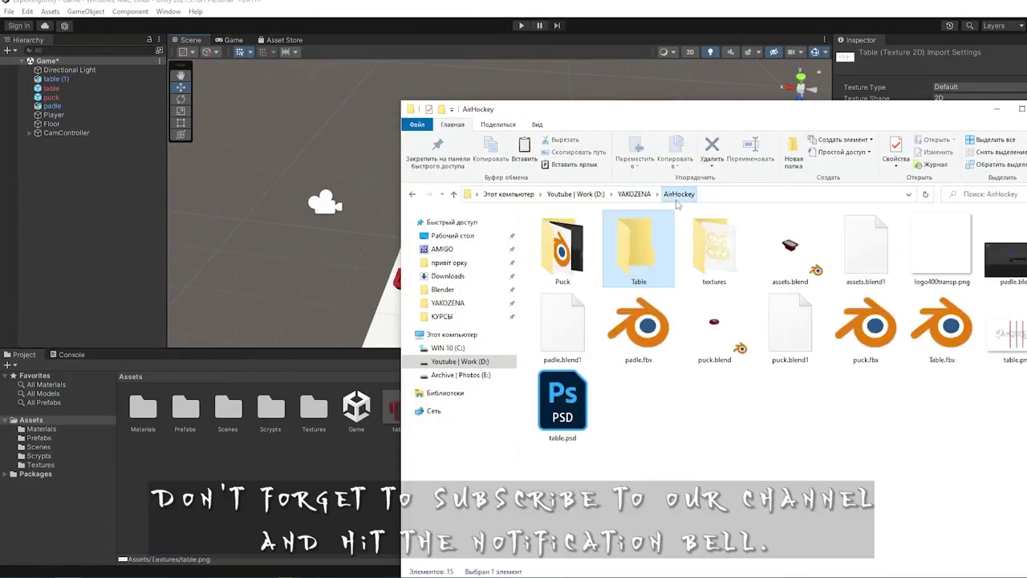
double_click(562, 249)
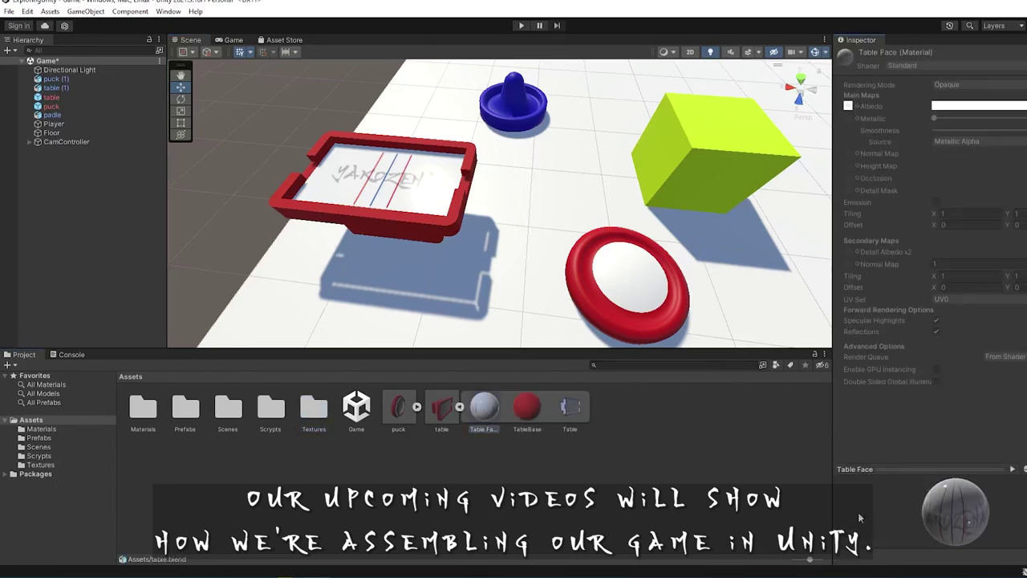
click(401, 411)
click(416, 406)
click(442, 406)
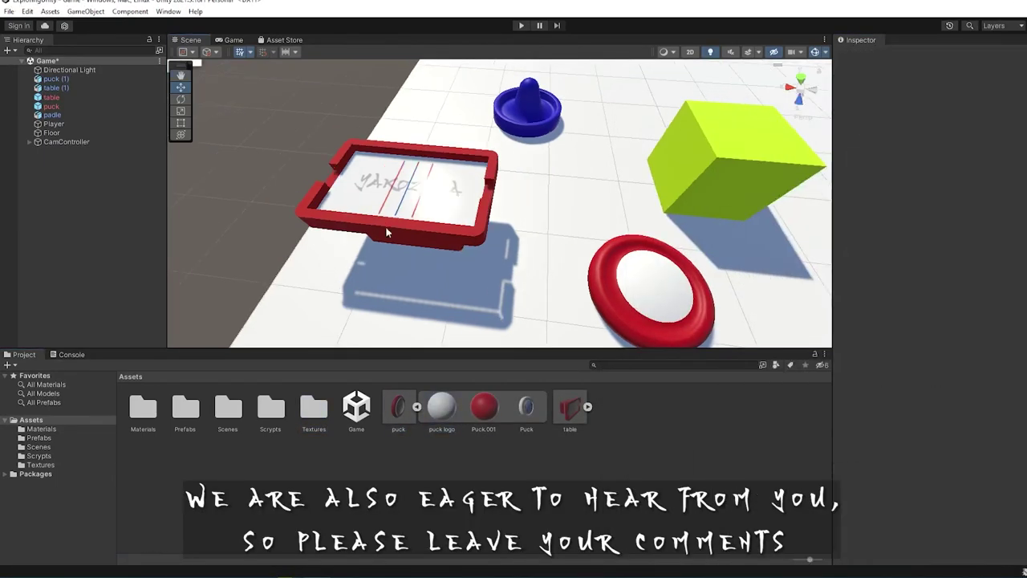
middle_drag(386, 232, 619, 328)
click(530, 434)
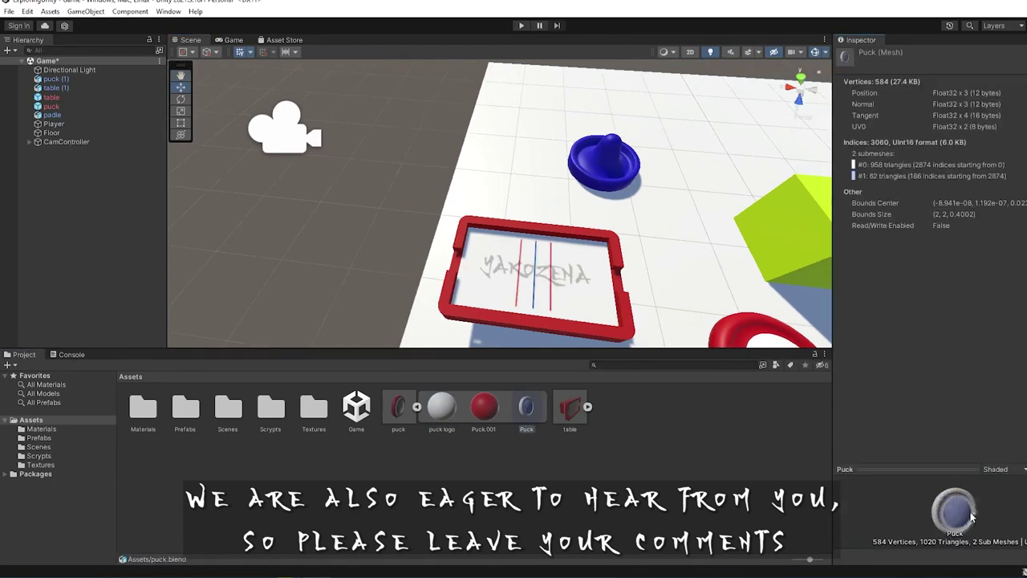